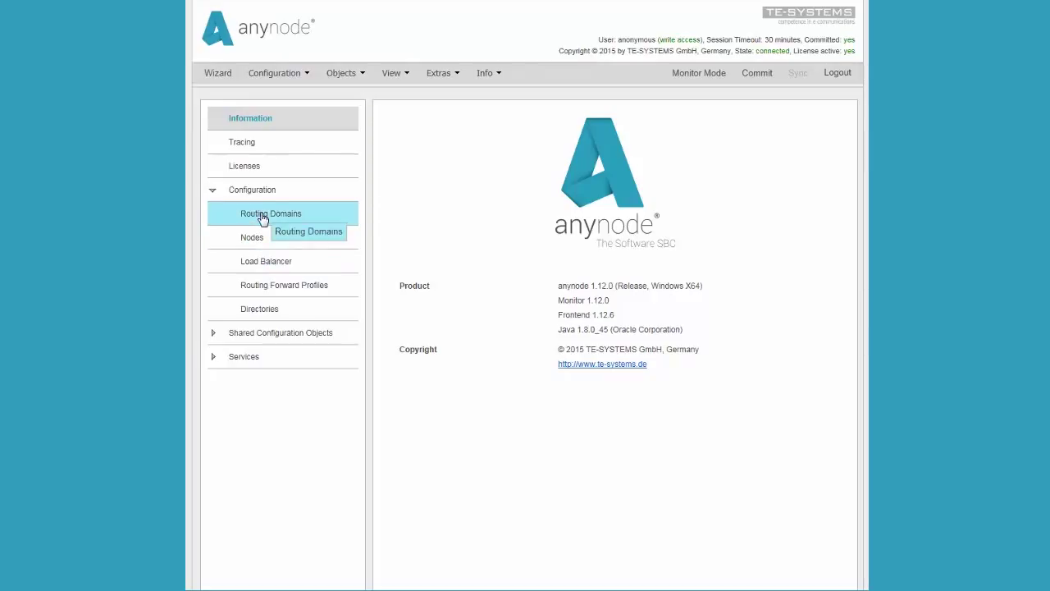
Show the Licenses page with the system IDs and the active 2-session licence.
{"action": "left_click", "coordinate": [242, 173]}
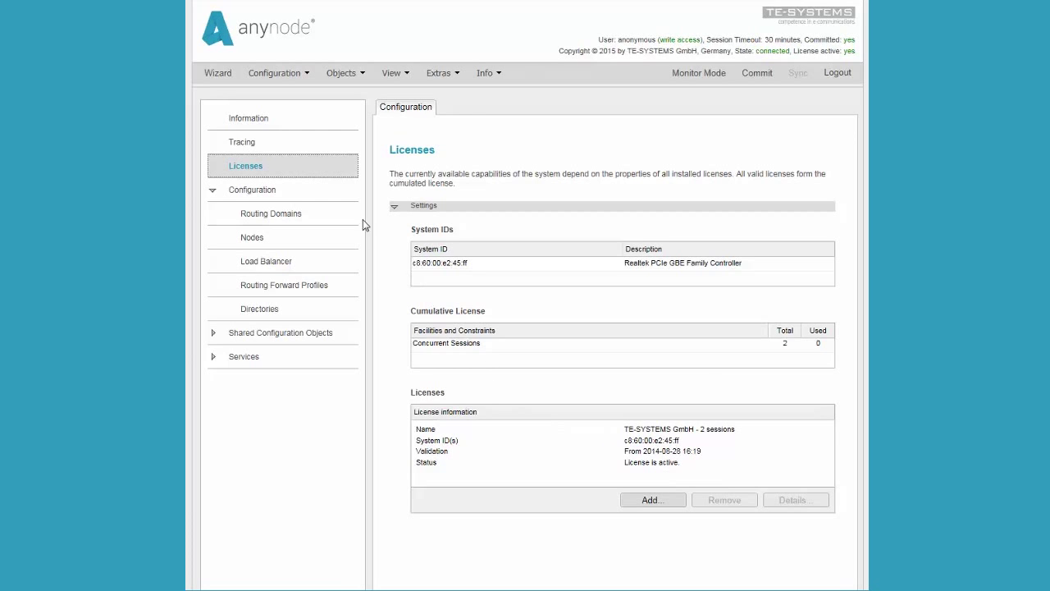
Launch the Wizard's 'VoIP Provider and PBX or VoIP System' assistant and begin the provider node.
{"action": "left_click", "coordinate": [227, 81]}
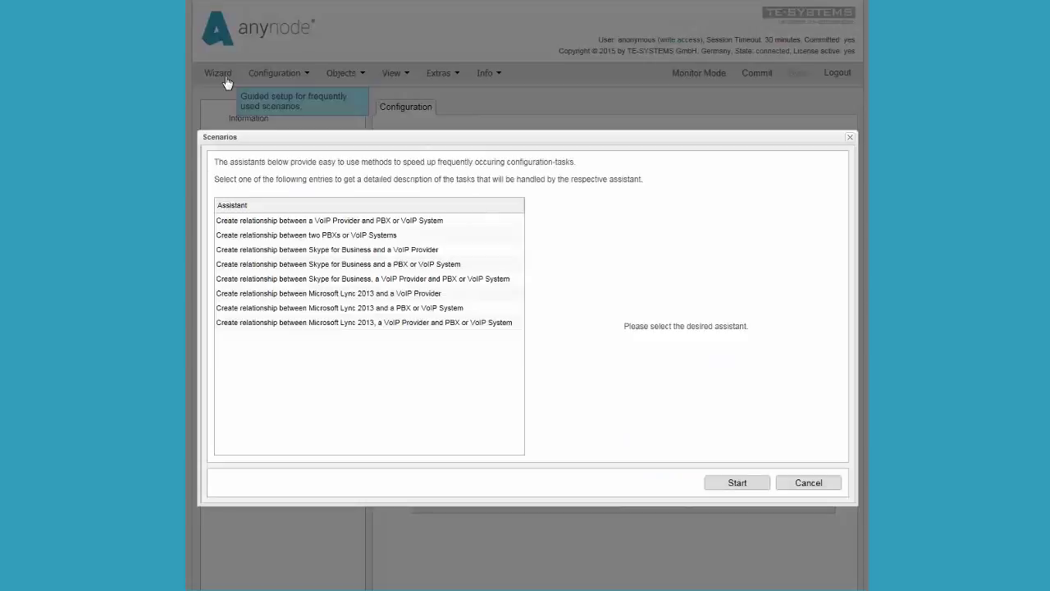
{"action": "left_click", "coordinate": [299, 222]}
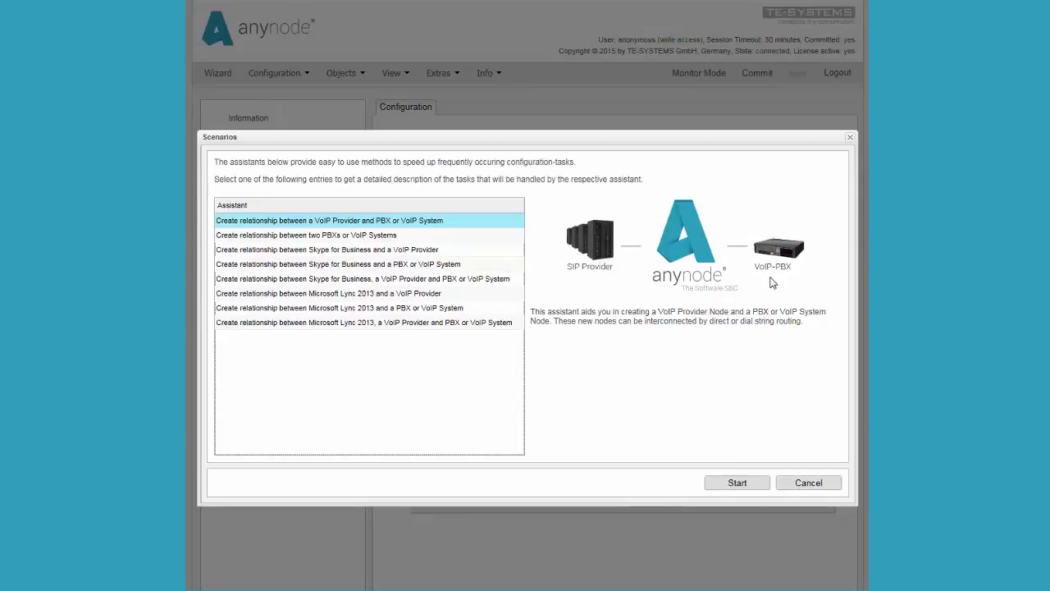
{"action": "left_click", "coordinate": [738, 484]}
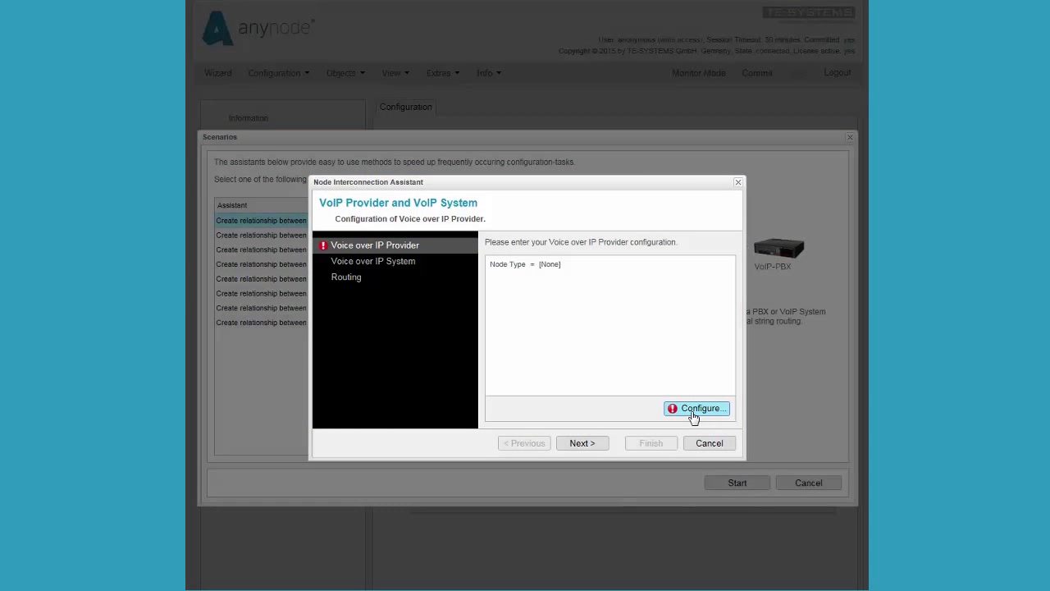
{"action": "left_click", "coordinate": [693, 417]}
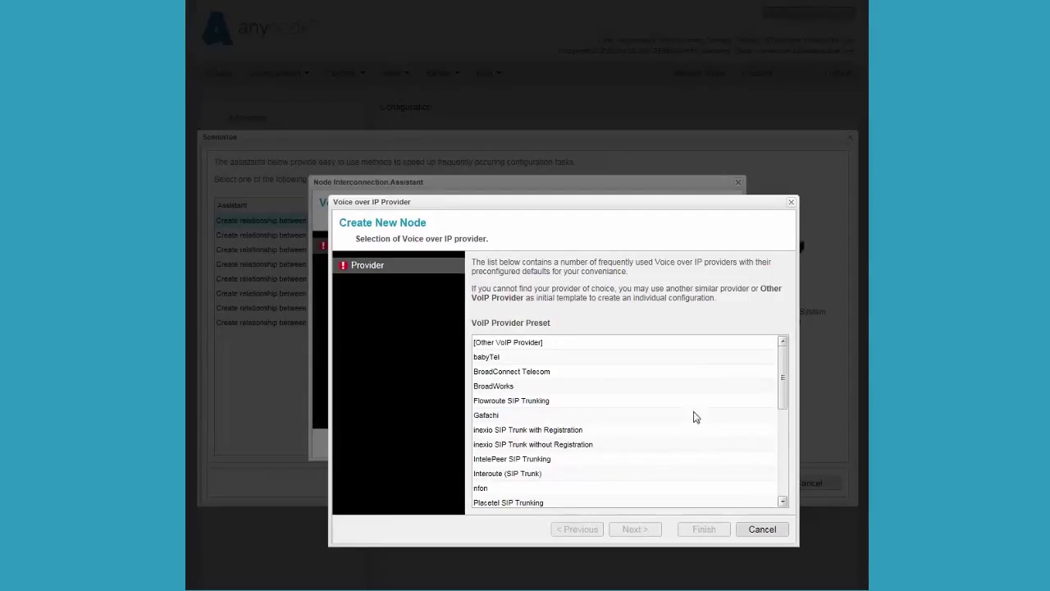
Base the provider node on the sipgate Trunking preset, creating its 'sipgate Trunking Network Controller'.
{"action": "left_click", "coordinate": [783, 502]}
{"action": "left_click_drag", "start_coordinate": [783, 503], "coordinate": [782, 503]}
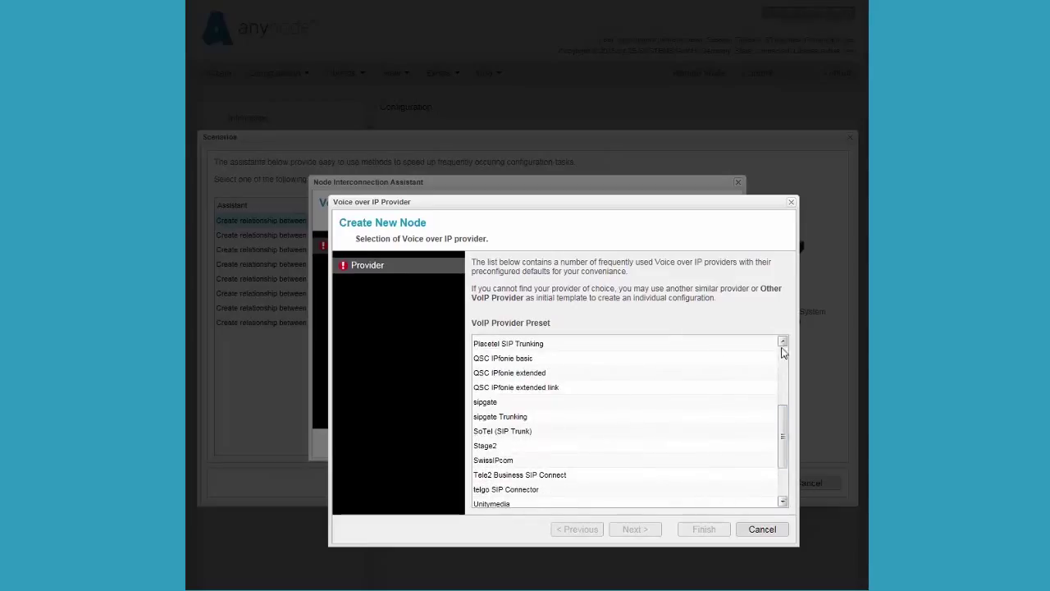
{"action": "left_click_drag", "start_coordinate": [784, 343], "coordinate": [783, 345]}
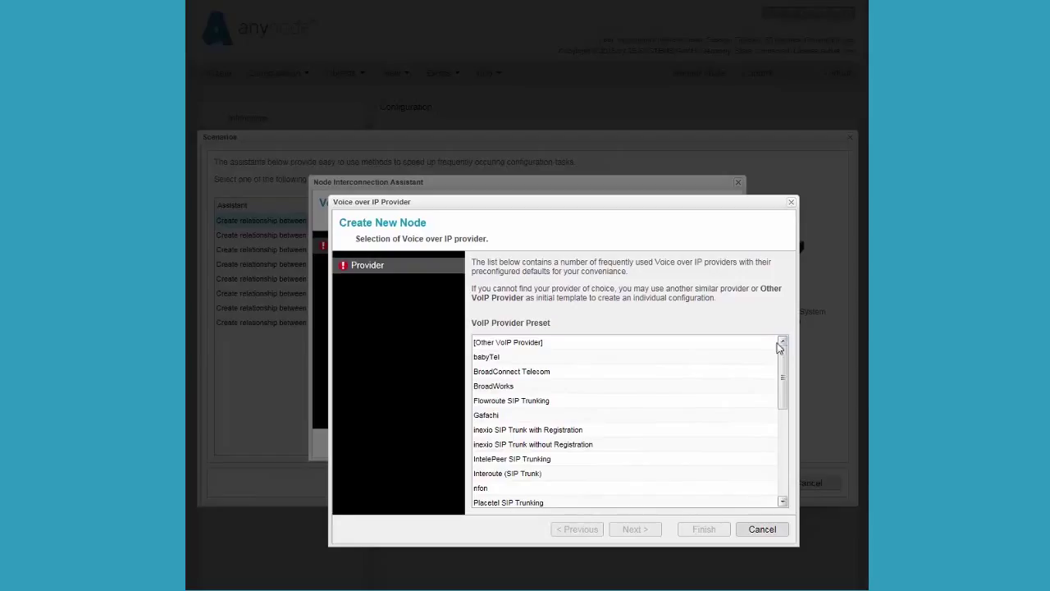
{"action": "left_click", "coordinate": [533, 344]}
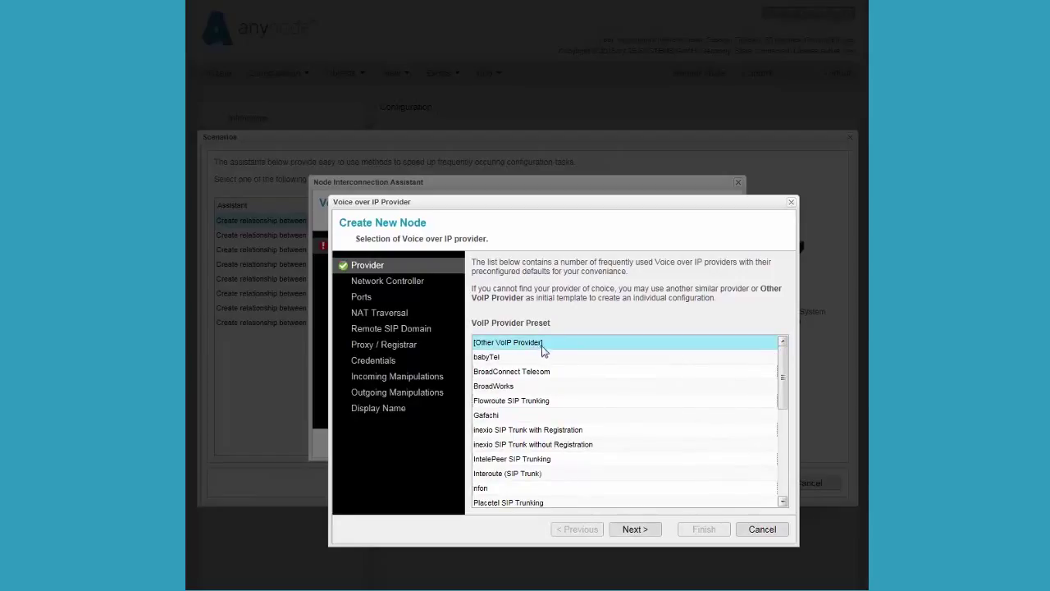
{"action": "left_click_drag", "start_coordinate": [785, 508], "coordinate": [785, 507]}
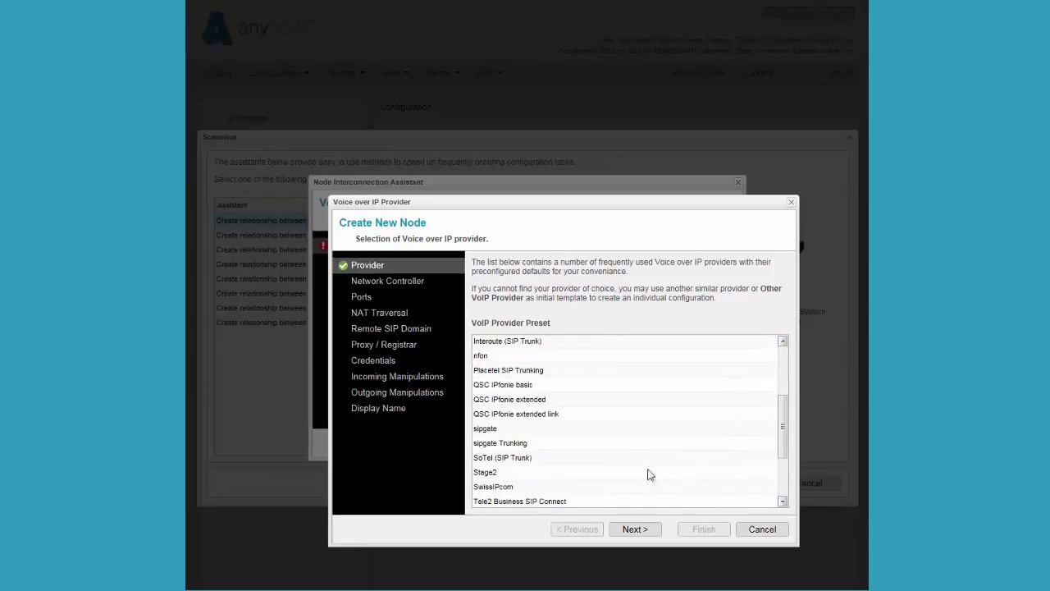
{"action": "left_click", "coordinate": [526, 445]}
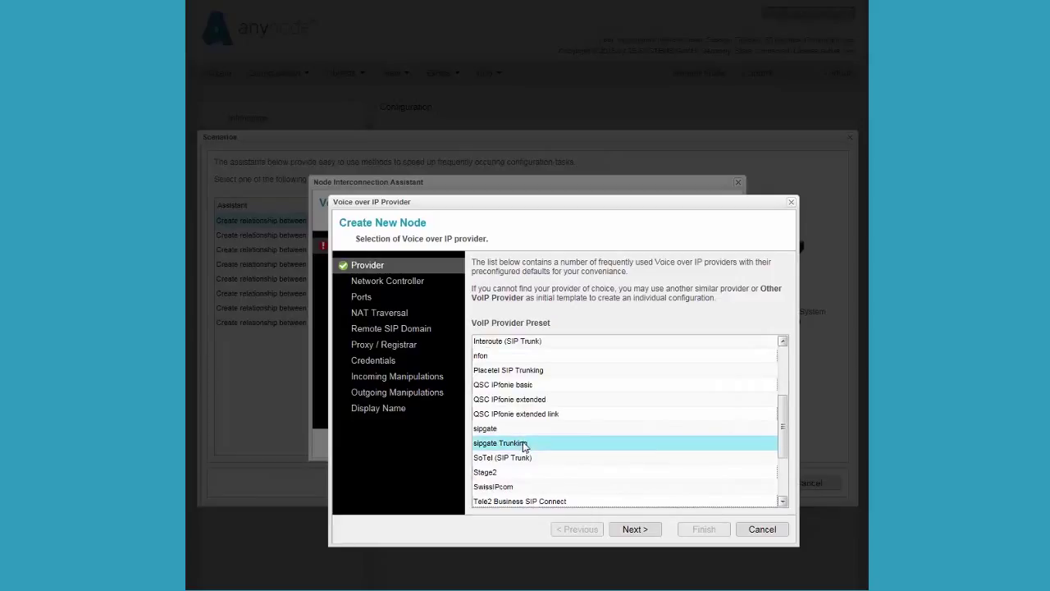
{"action": "left_click", "coordinate": [634, 529]}
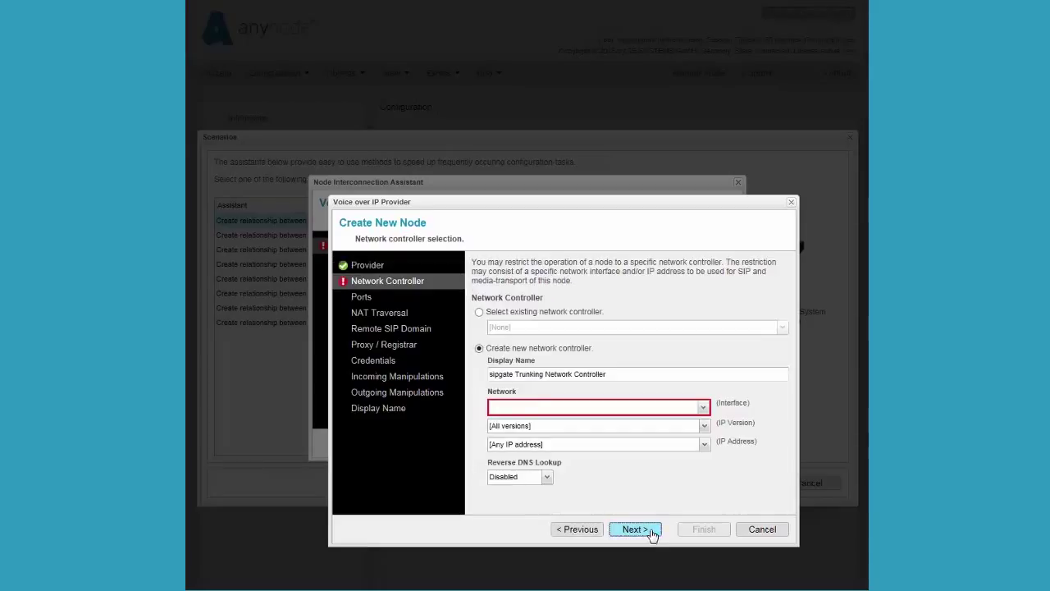
Bind the sipgate controller to the Realtek PCIe GBE interface's IPv4 address 172.16.0.226.
{"action": "left_click", "coordinate": [704, 408]}
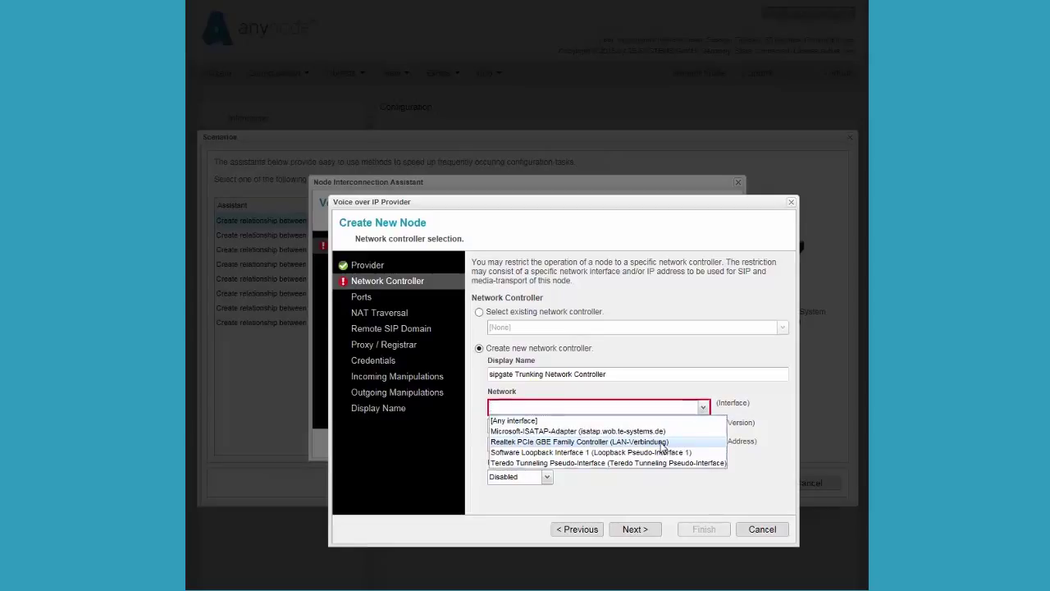
{"action": "left_click", "coordinate": [661, 442]}
{"action": "left_click", "coordinate": [663, 427]}
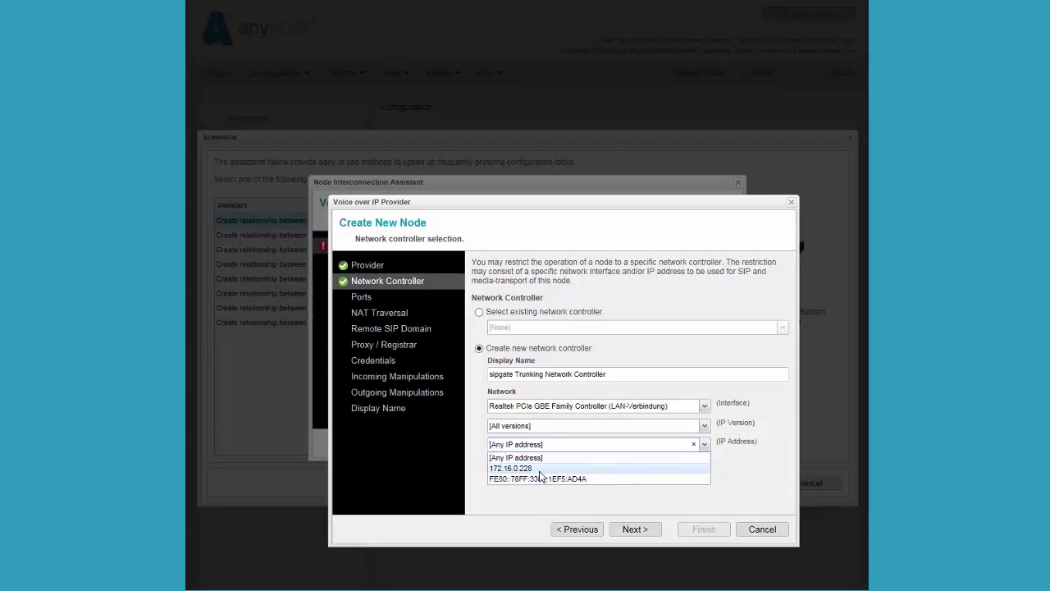
{"action": "left_click", "coordinate": [542, 468]}
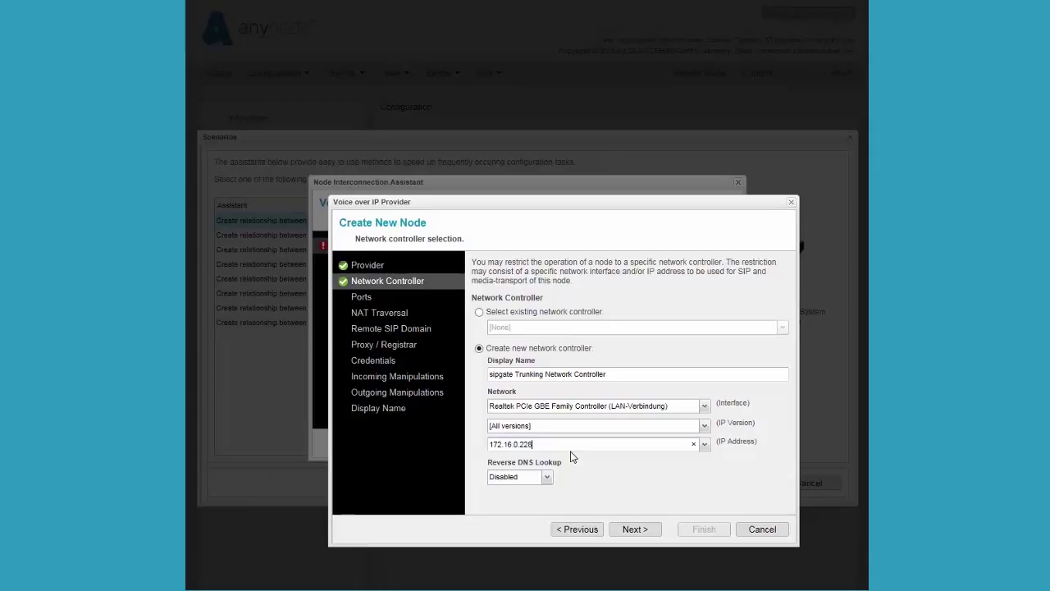
{"action": "left_click", "coordinate": [653, 534]}
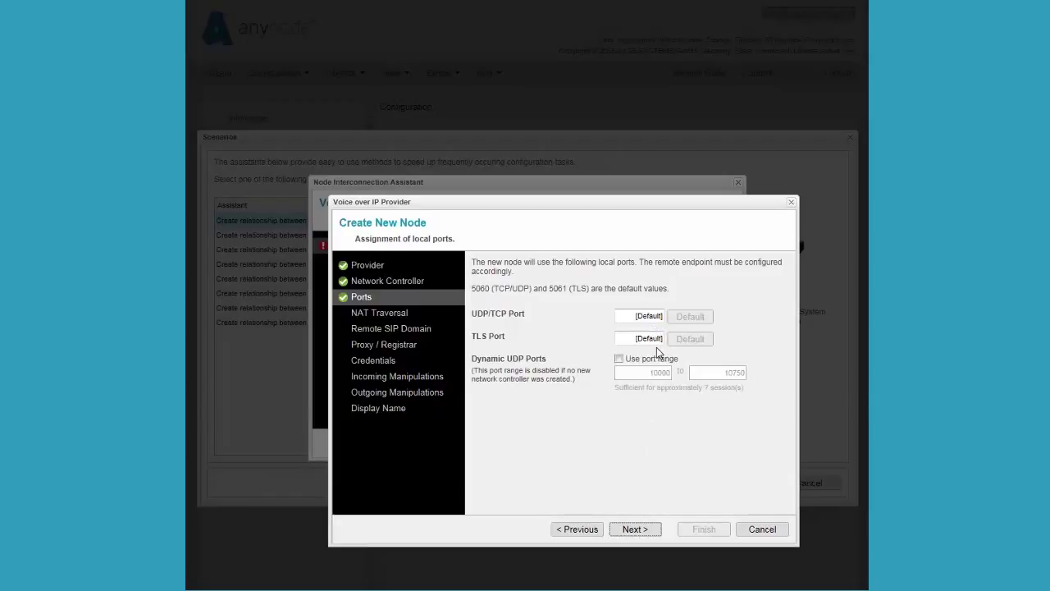
Keep the default local ports and leave NAT traversal inactive.
{"action": "left_click", "coordinate": [655, 537]}
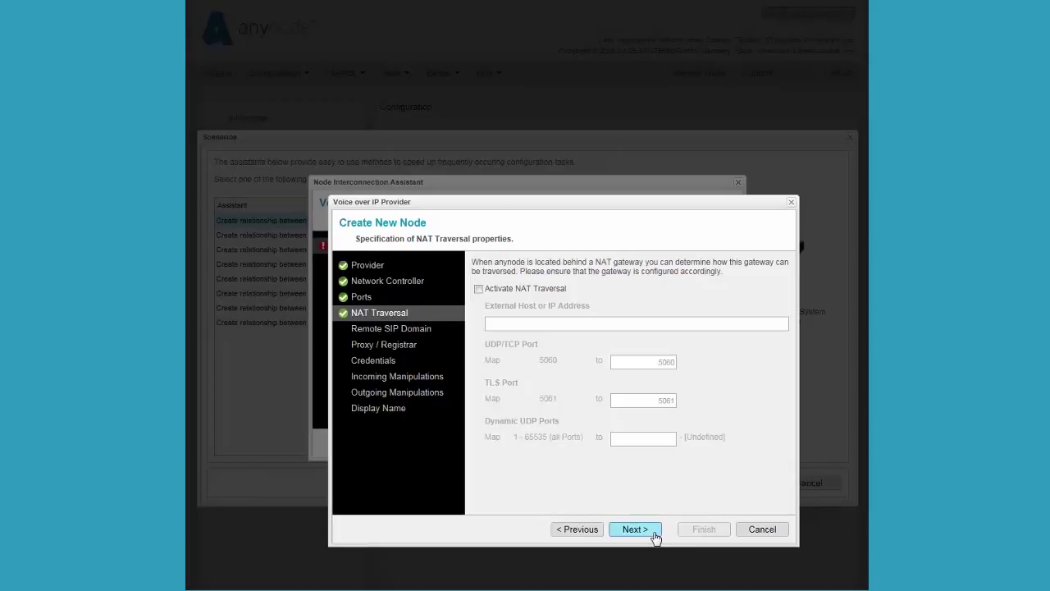
{"action": "left_click", "coordinate": [655, 533]}
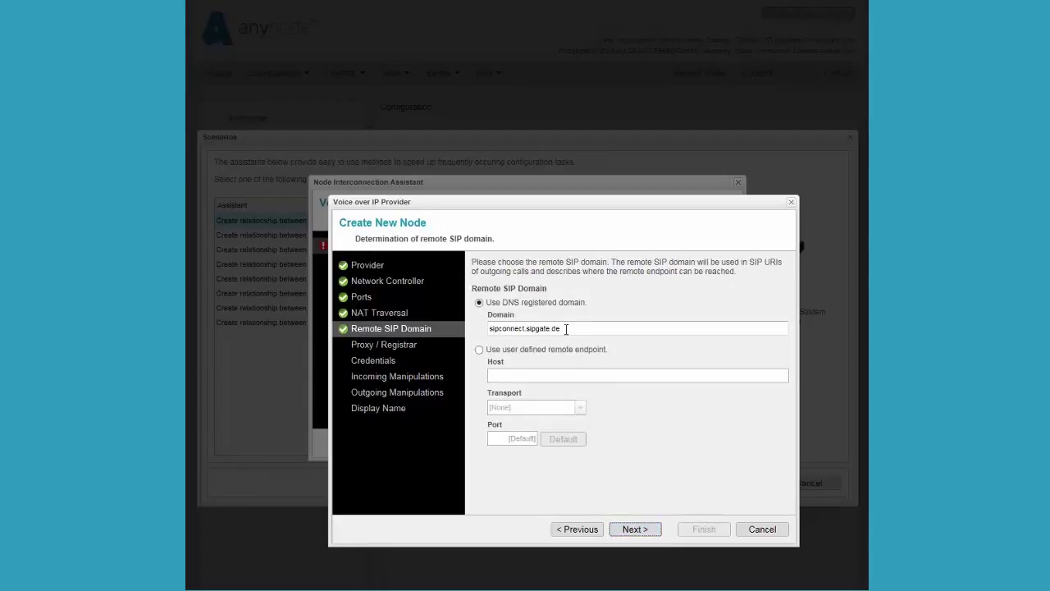
Accept domain sipconnect.sipgate.de and proxy sip:sipconnect.sipgate.de;lr, with registrar equal to proxy.
{"action": "left_click_drag", "start_coordinate": [566, 328], "coordinate": [492, 329]}
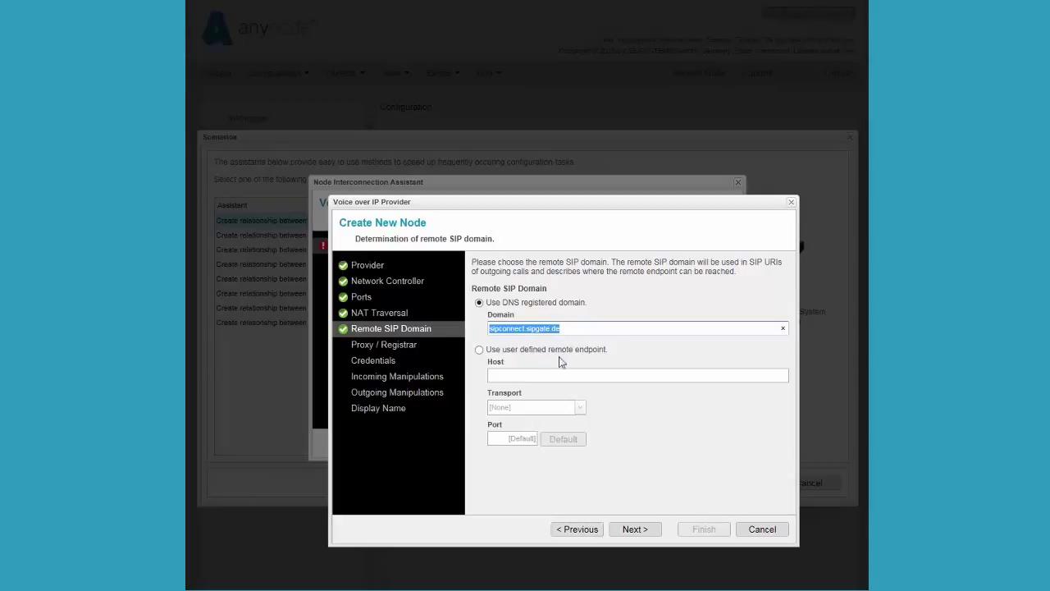
{"action": "left_click", "coordinate": [645, 532]}
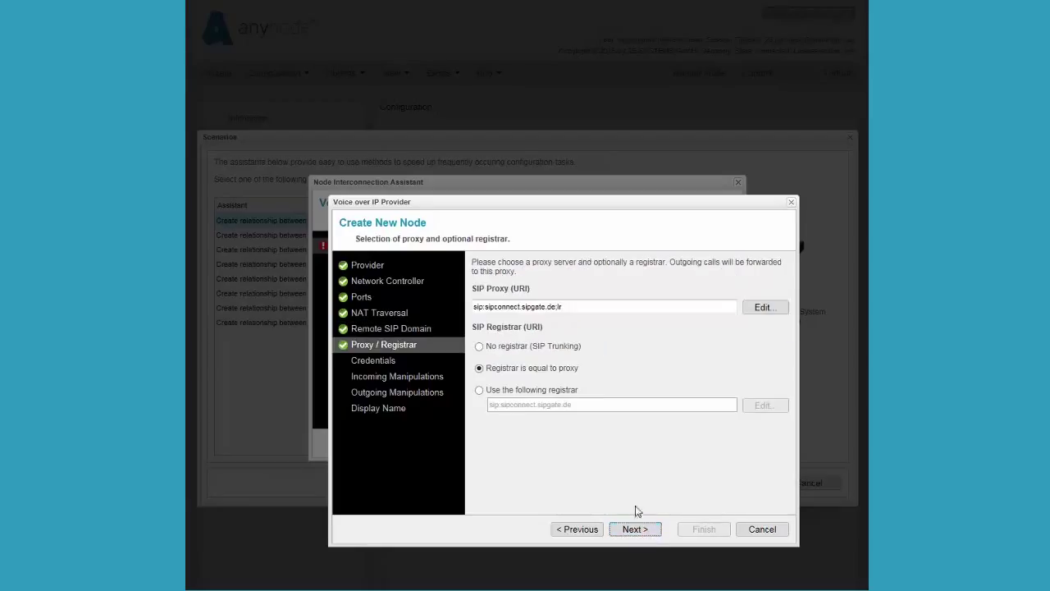
{"action": "left_click_drag", "start_coordinate": [567, 307], "coordinate": [474, 307]}
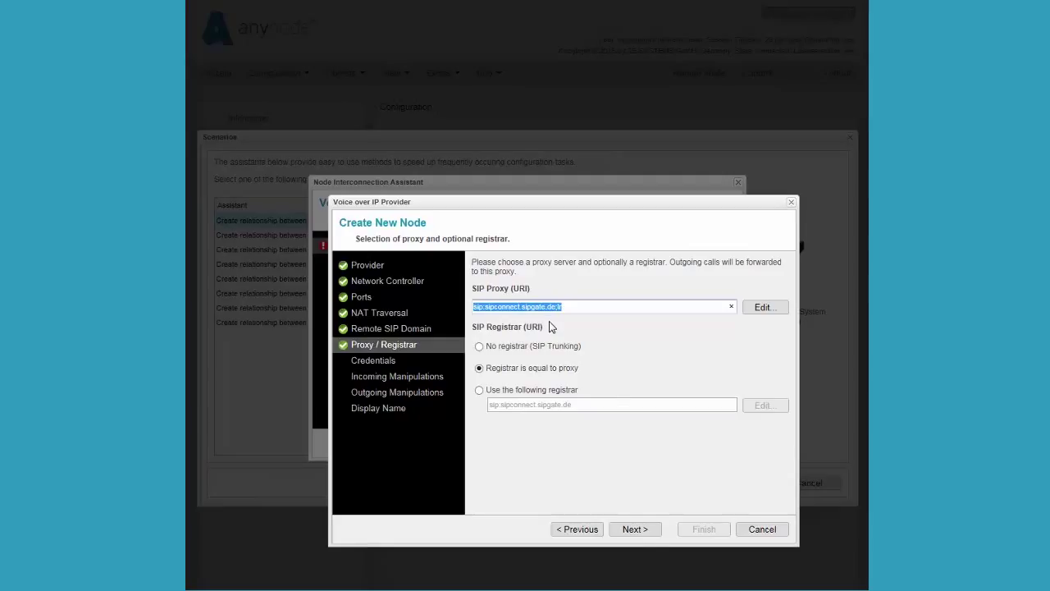
{"action": "left_click", "coordinate": [635, 530]}
Enter the sipgate account user name and password in the Credentials fields.
{"action": "type", "text": "User 1"}
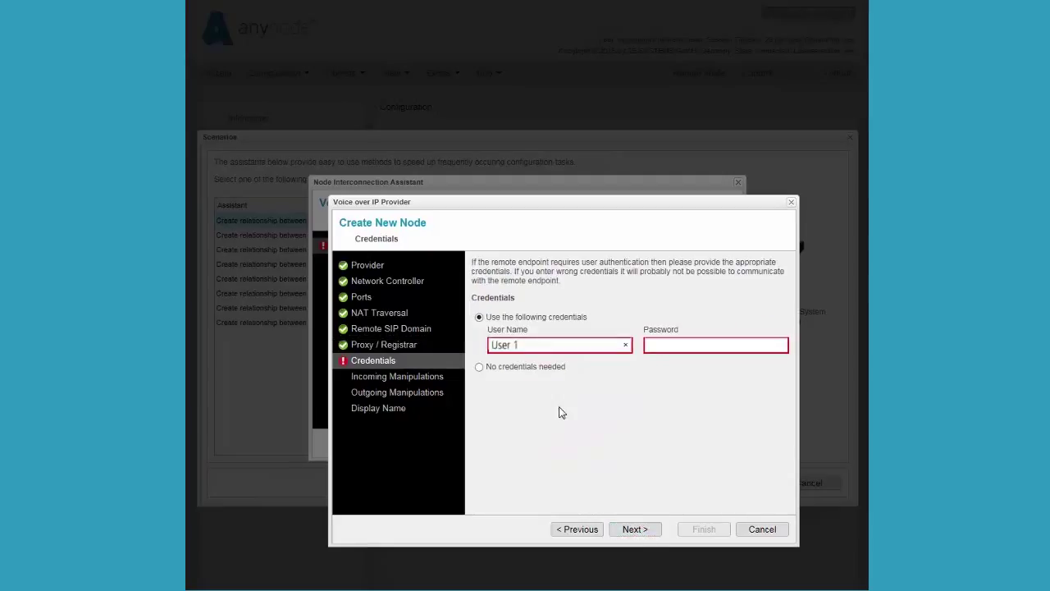
{"action": "left_click", "coordinate": [680, 343]}
{"action": "type", "text": "123456"}
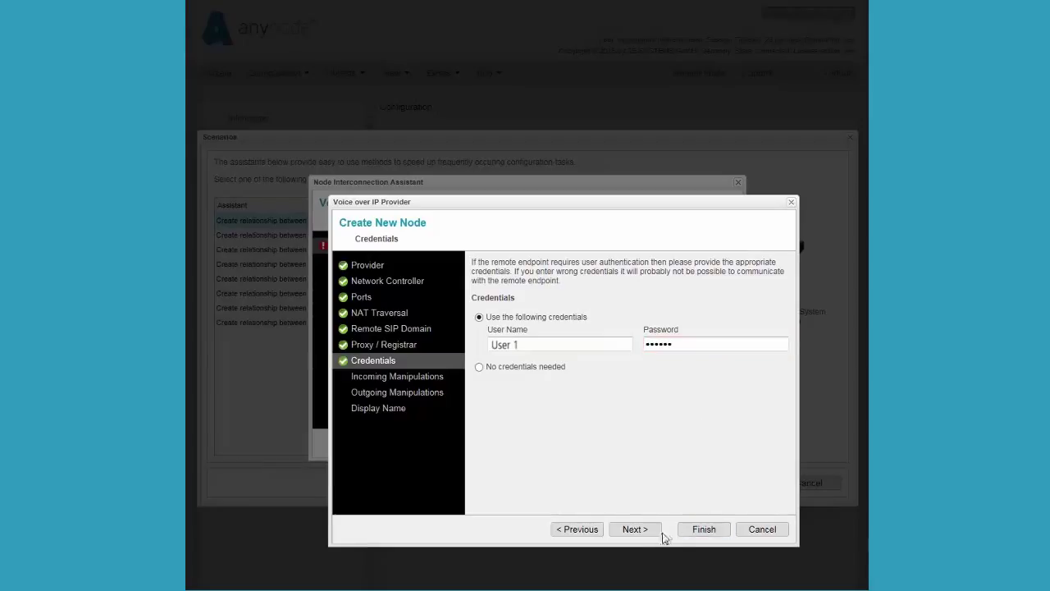
{"action": "left_click", "coordinate": [635, 529]}
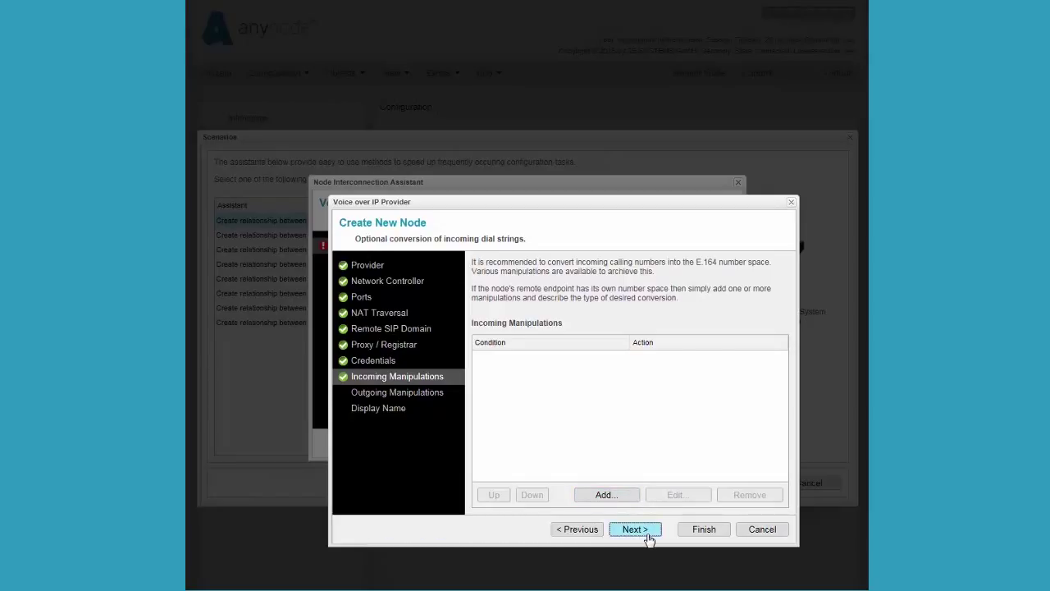
{"action": "left_click", "coordinate": [648, 538]}
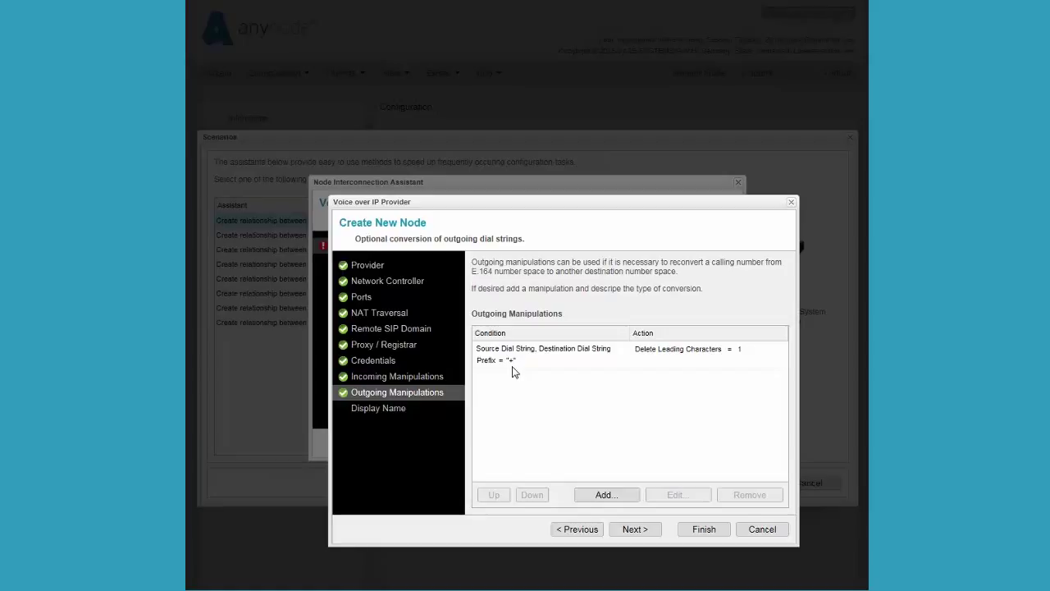
Finish the sipgate node with preset outgoing manipulations and display name, then select Voice over IP System.
{"action": "left_click", "coordinate": [649, 534]}
{"action": "left_click", "coordinate": [649, 534]}
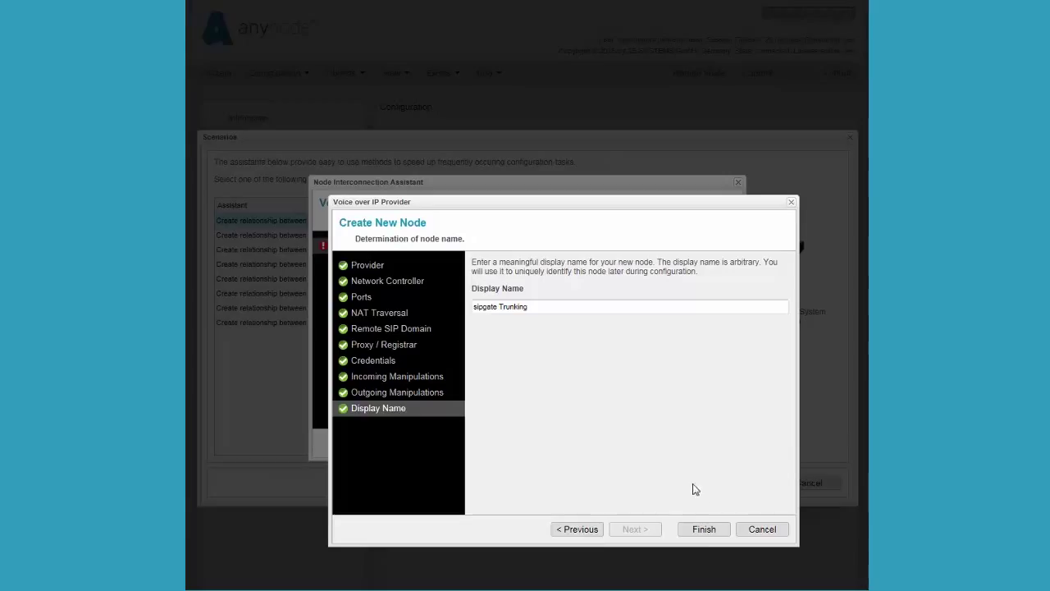
{"action": "left_click", "coordinate": [707, 533]}
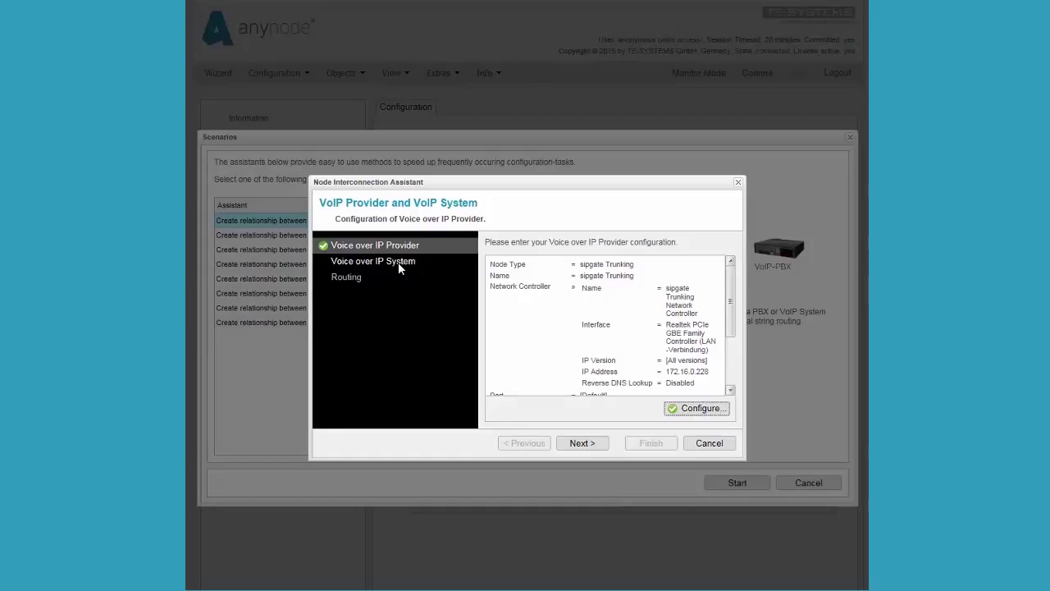
{"action": "left_click", "coordinate": [398, 262]}
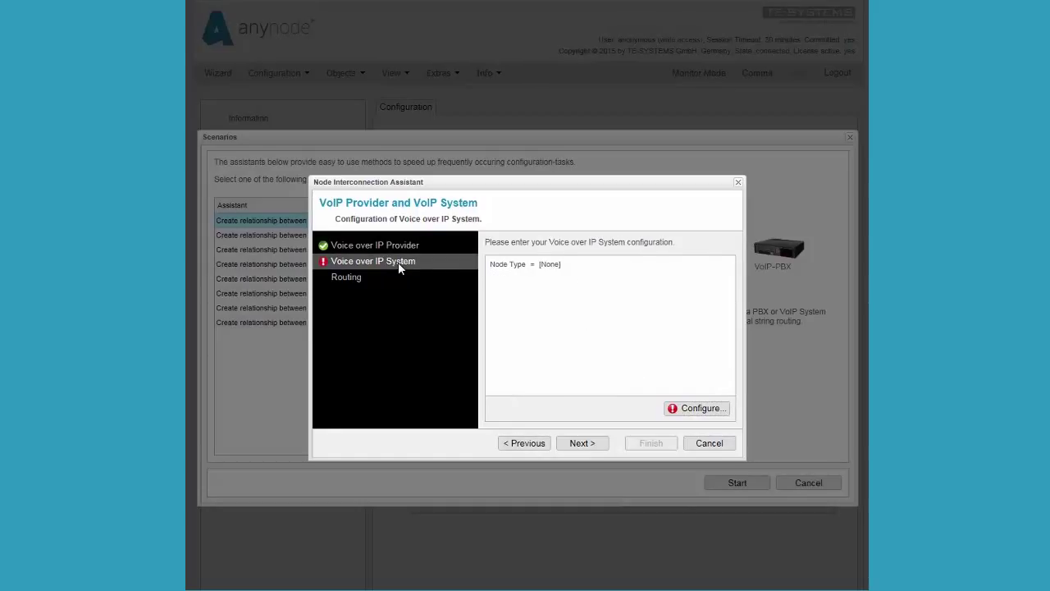
Apply the Cisco Unified Communications Manager preset to the PBX node and choose a new network controller.
{"action": "left_click", "coordinate": [698, 408]}
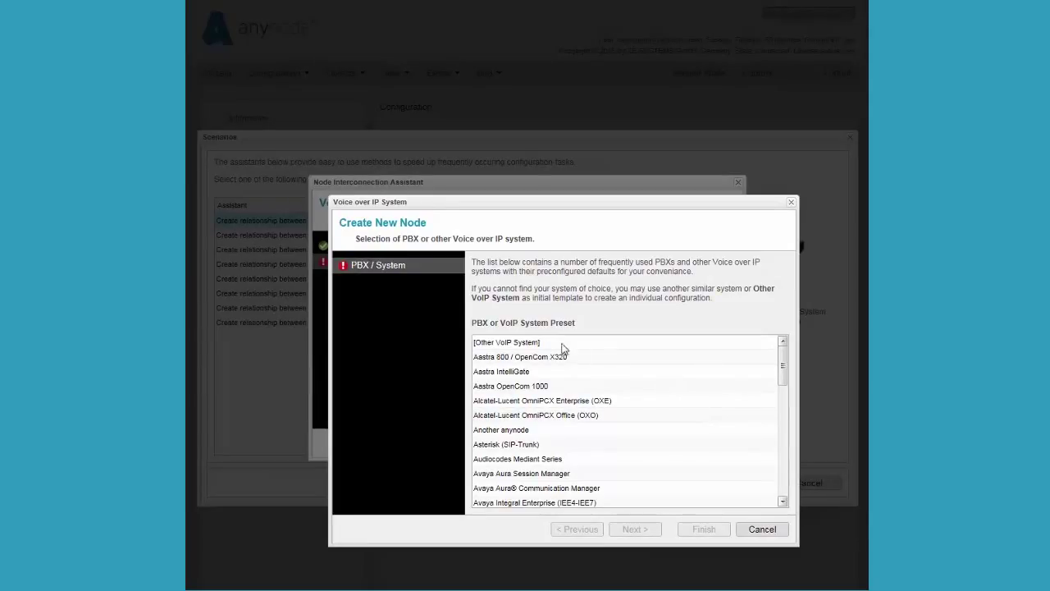
{"action": "left_click", "coordinate": [533, 343]}
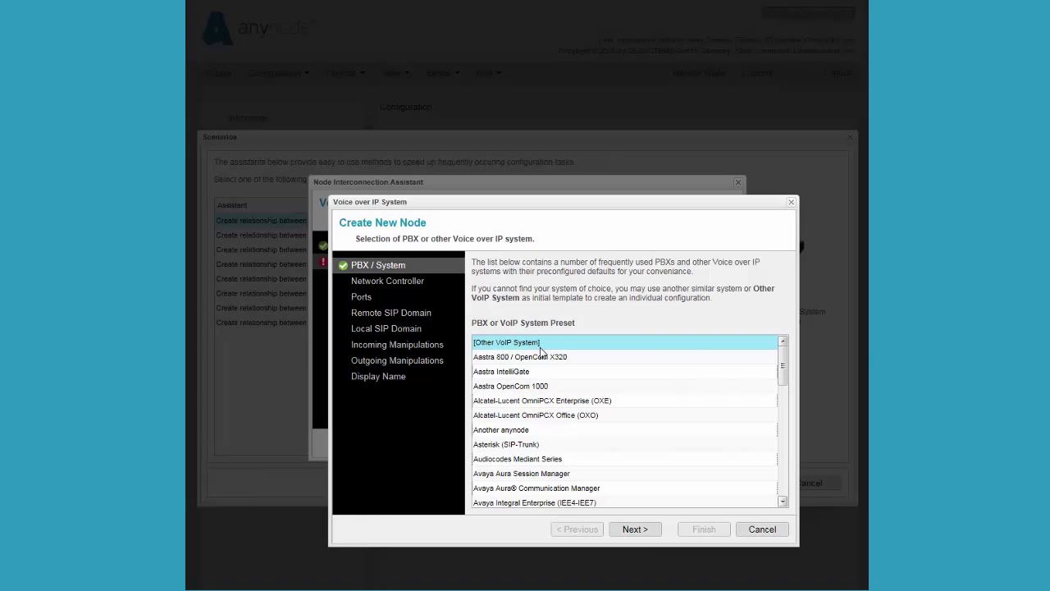
{"action": "left_click", "coordinate": [782, 504]}
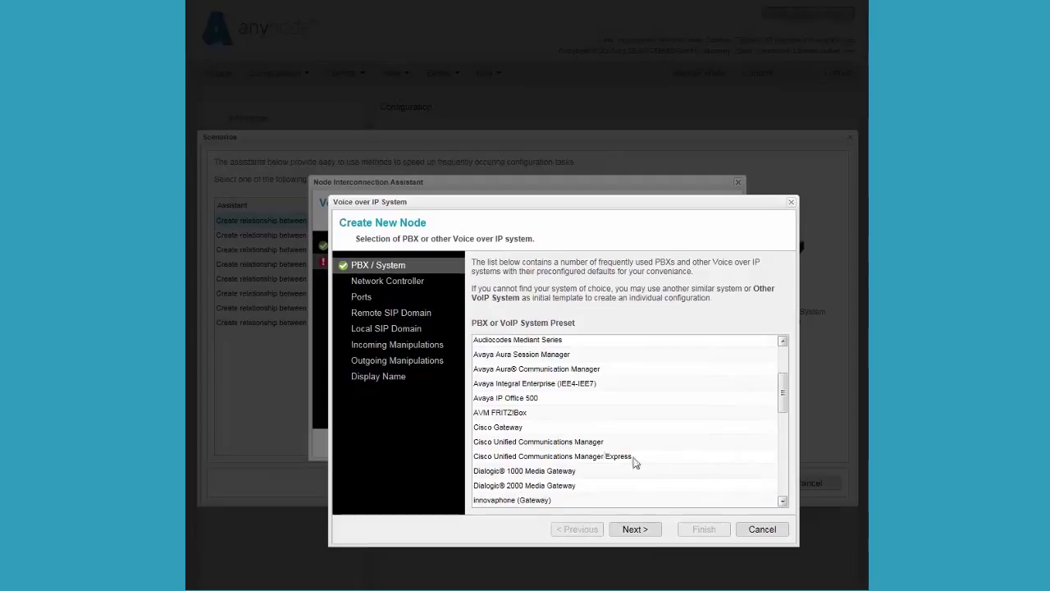
{"action": "left_click", "coordinate": [587, 443]}
{"action": "left_click", "coordinate": [636, 530]}
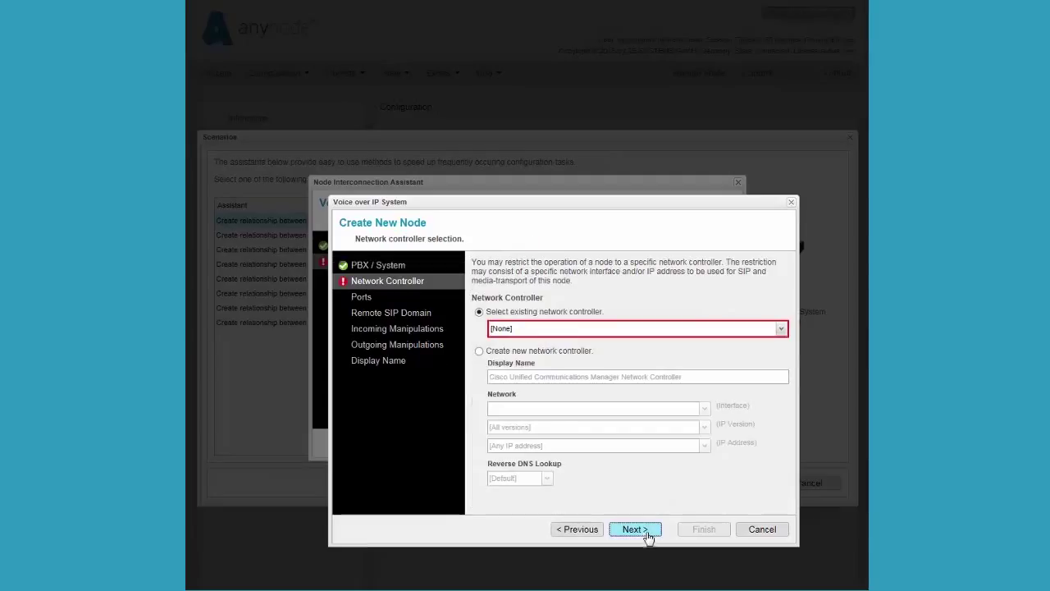
{"action": "left_click", "coordinate": [479, 351]}
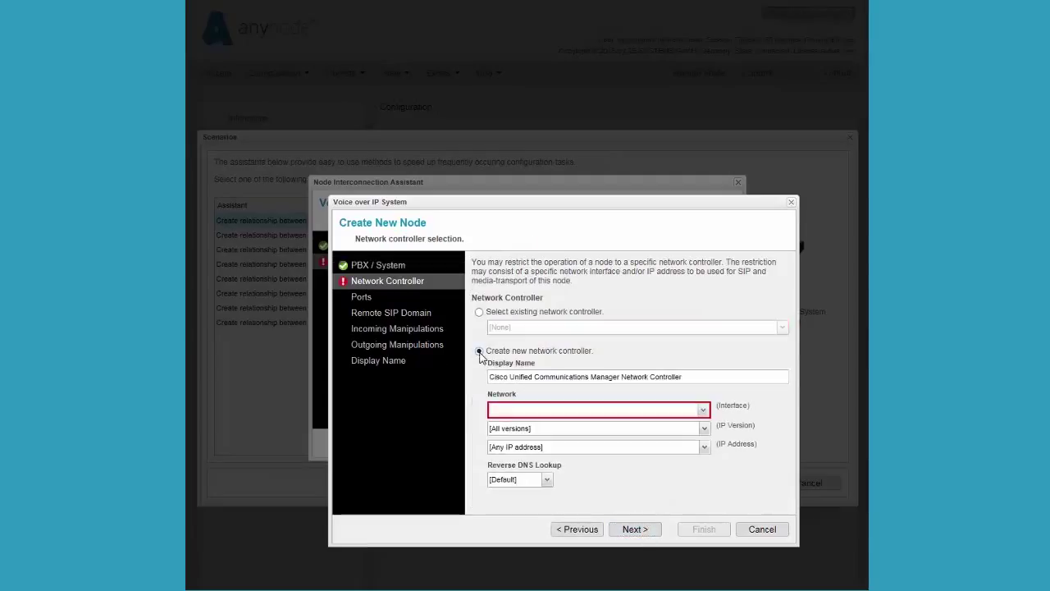
Bind the Cisco controller to the Realtek PCIe GBE adapter, restricted to IP 172.16.0.228.
{"action": "left_click", "coordinate": [704, 414]}
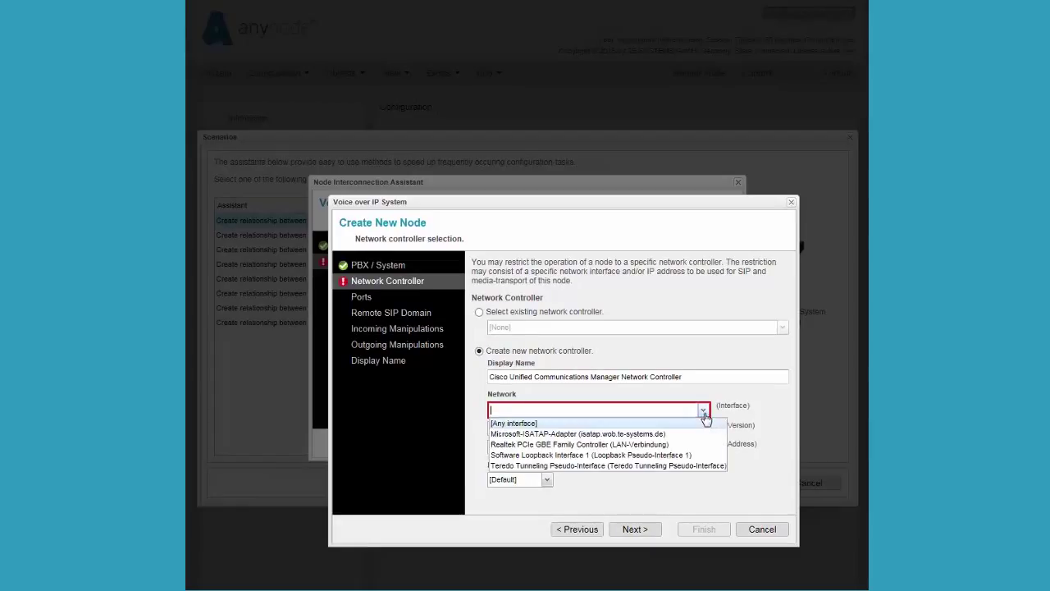
{"action": "left_click", "coordinate": [665, 446]}
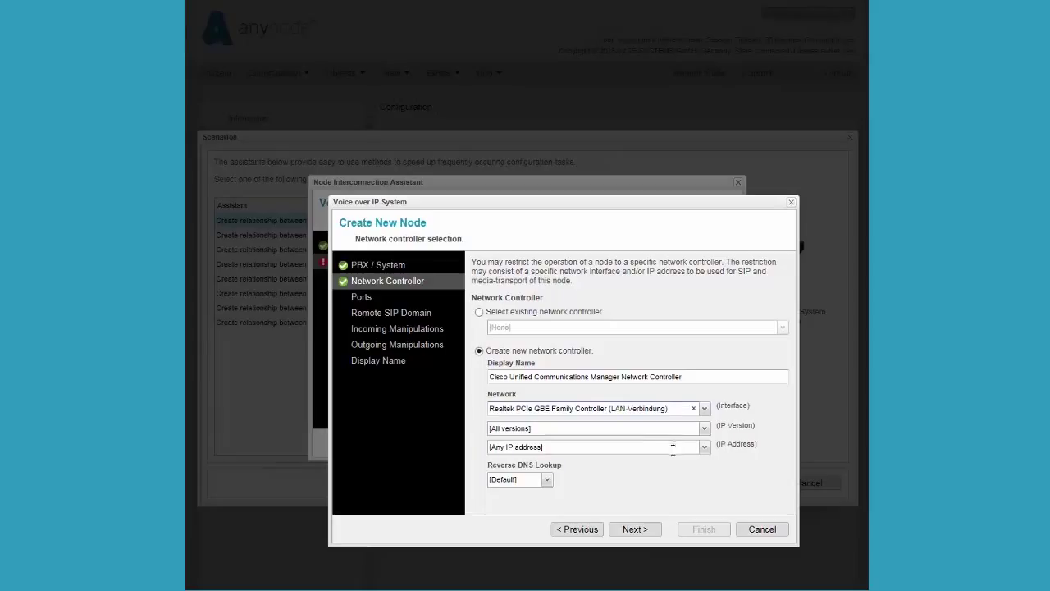
{"action": "left_click", "coordinate": [704, 449]}
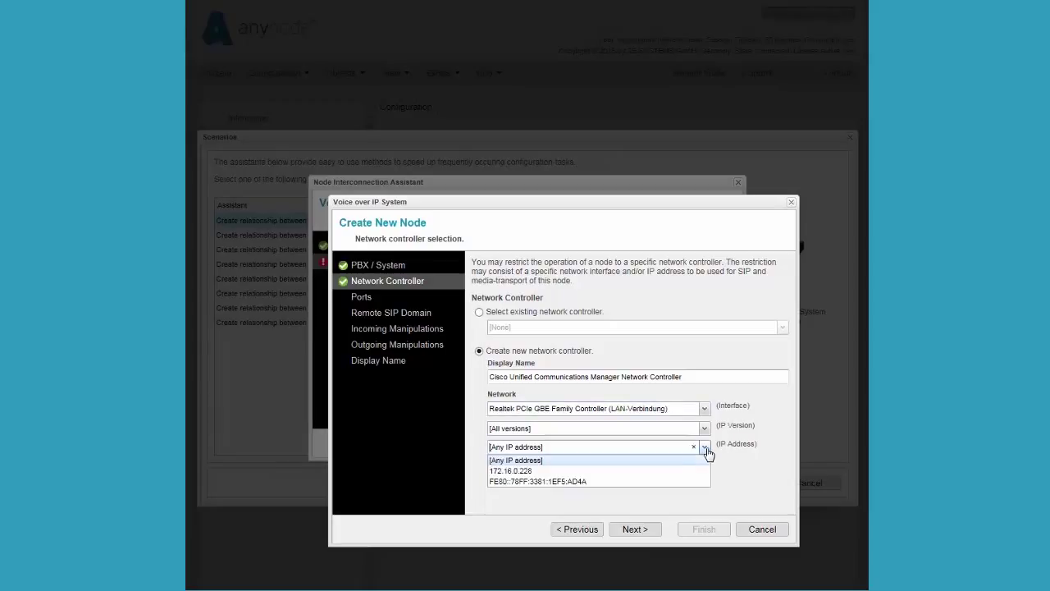
{"action": "left_click", "coordinate": [536, 472]}
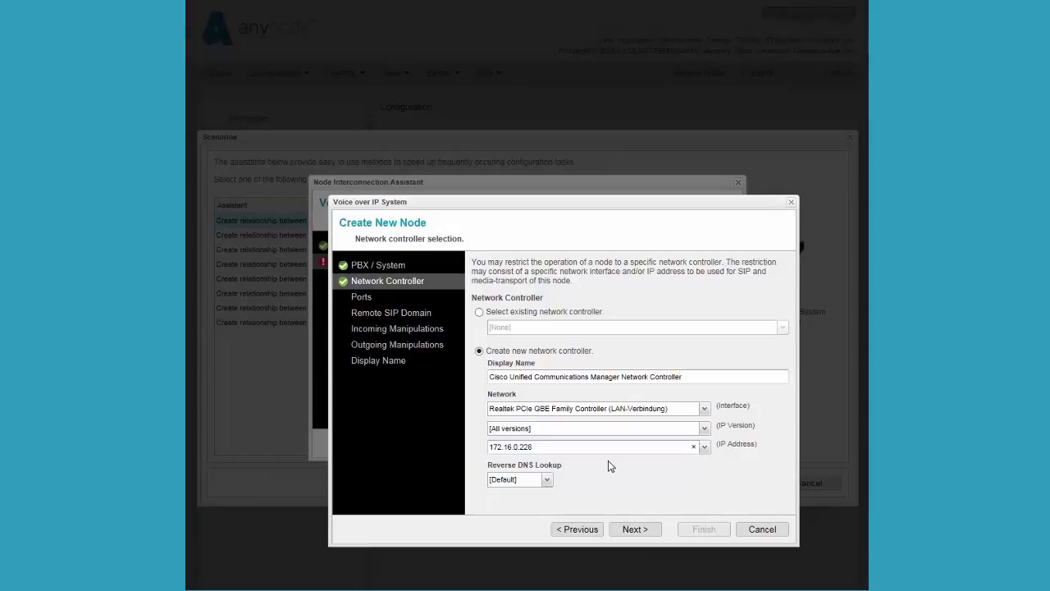
{"action": "left_click", "coordinate": [637, 531]}
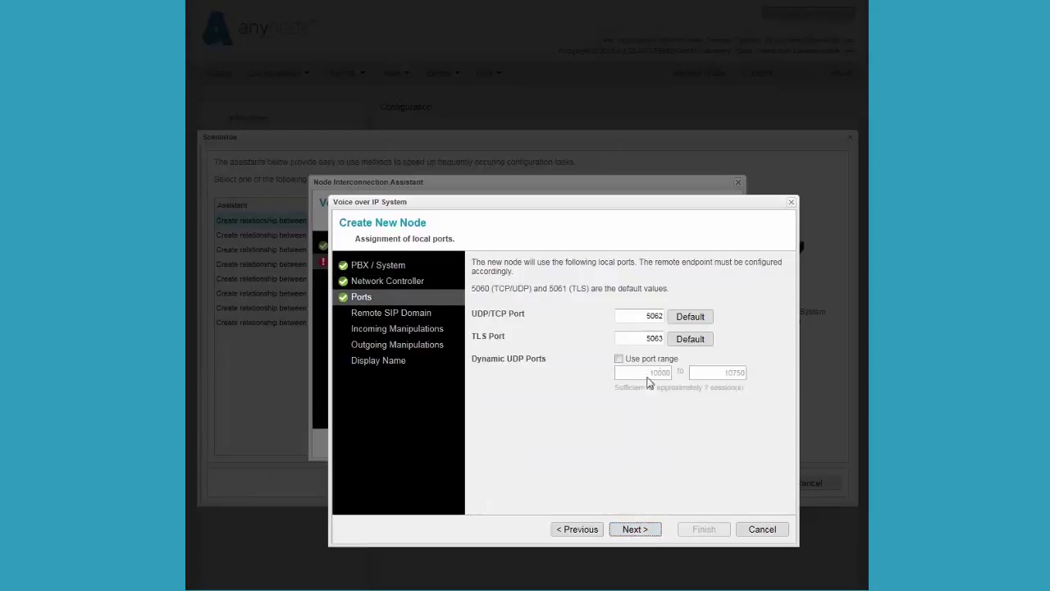
Change the Cisco node's local UDP/TCP port to 5080 and continue to the remote SIP domain.
{"action": "left_click", "coordinate": [660, 319]}
{"action": "key", "text": "BackSpace"}
{"action": "type", "text": "3"}
{"action": "key", "text": "BackSpace"}
{"action": "key", "text": "BackSpace"}
{"action": "type", "text": "80"}
{"action": "left_click", "coordinate": [653, 532]}
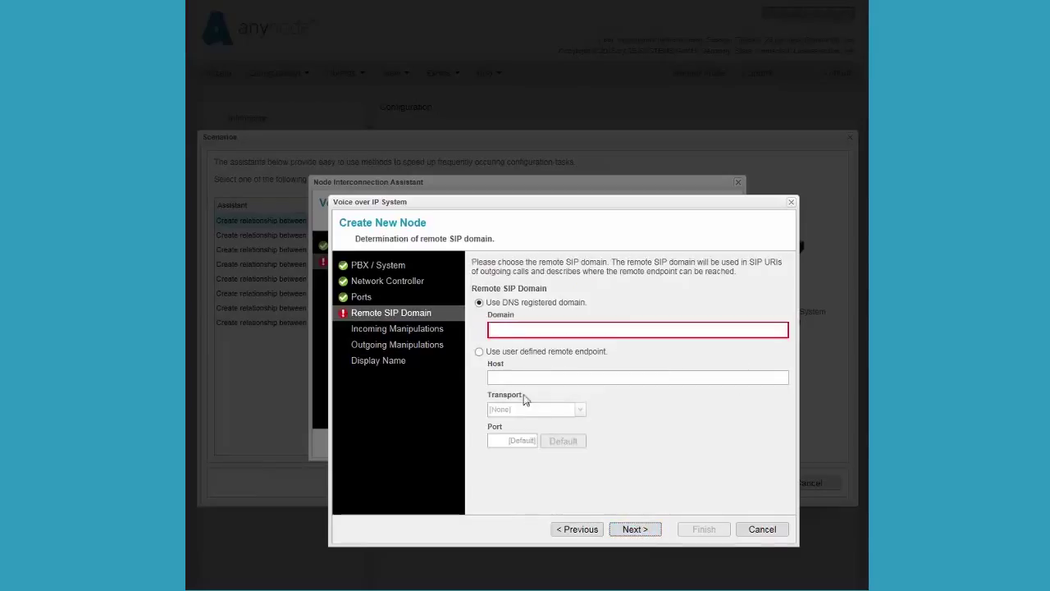
Point the Cisco node at a user-defined remote endpoint with host 'ccm'.
{"action": "left_click", "coordinate": [480, 351]}
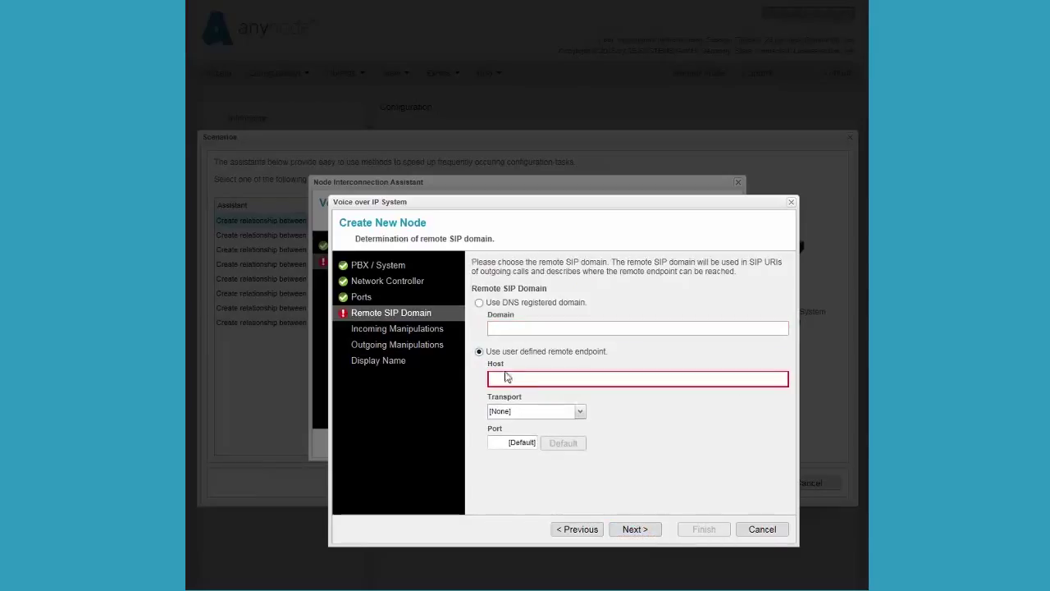
{"action": "left_click", "coordinate": [512, 377]}
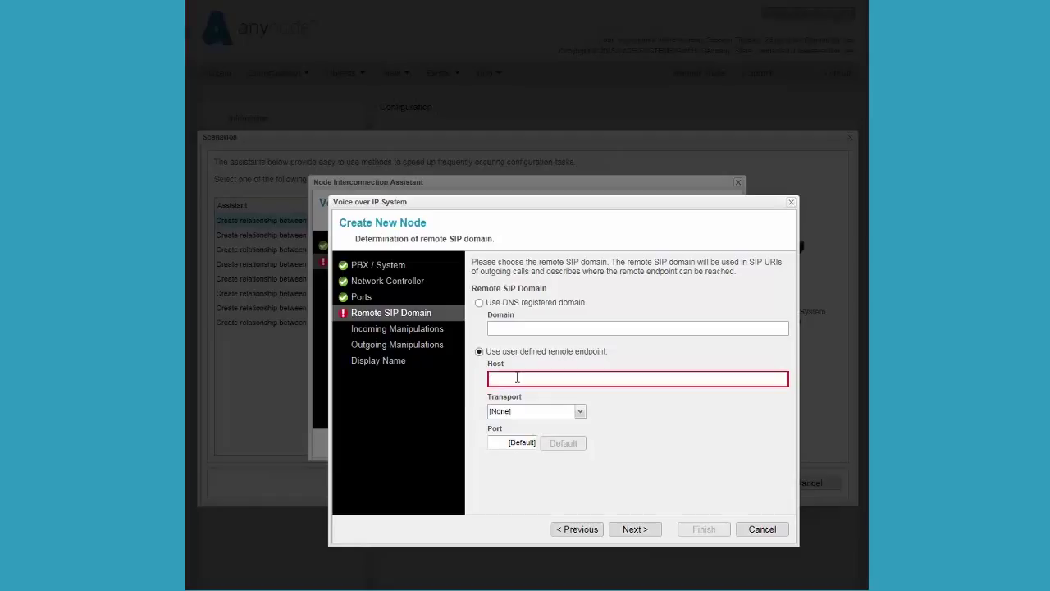
{"action": "type", "text": "ccm"}
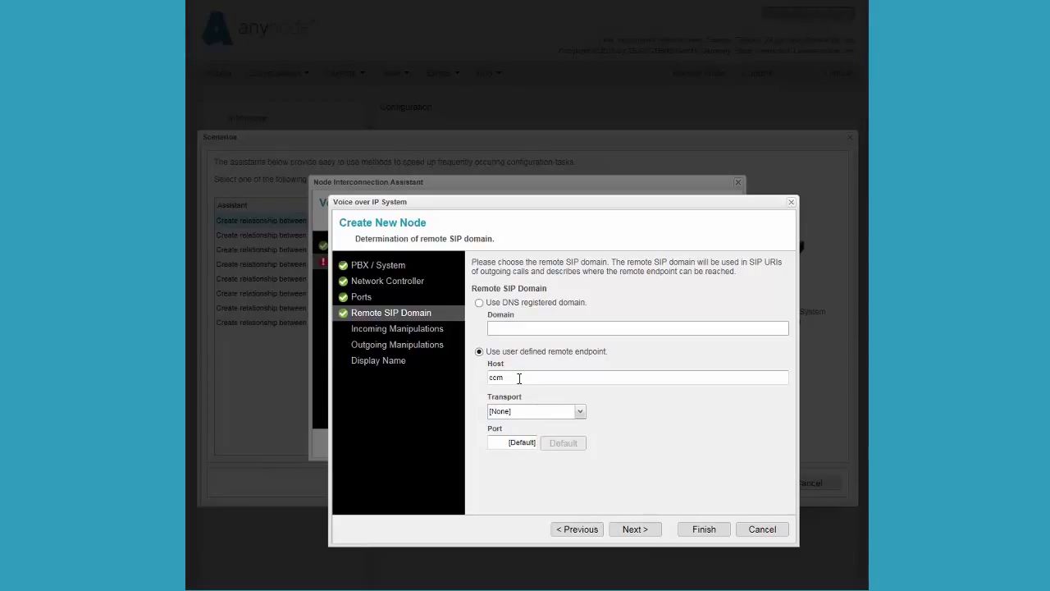
{"action": "left_click", "coordinate": [633, 529]}
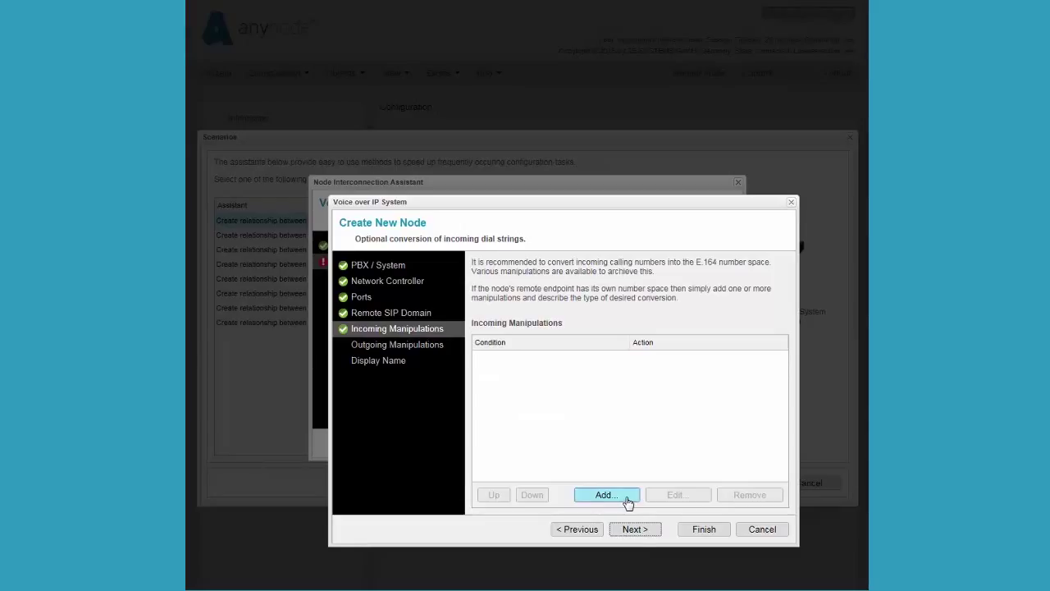
Skip incoming and outgoing manipulations and finish the Cisco node with its default display name.
{"action": "left_click", "coordinate": [636, 530]}
{"action": "left_click", "coordinate": [641, 532]}
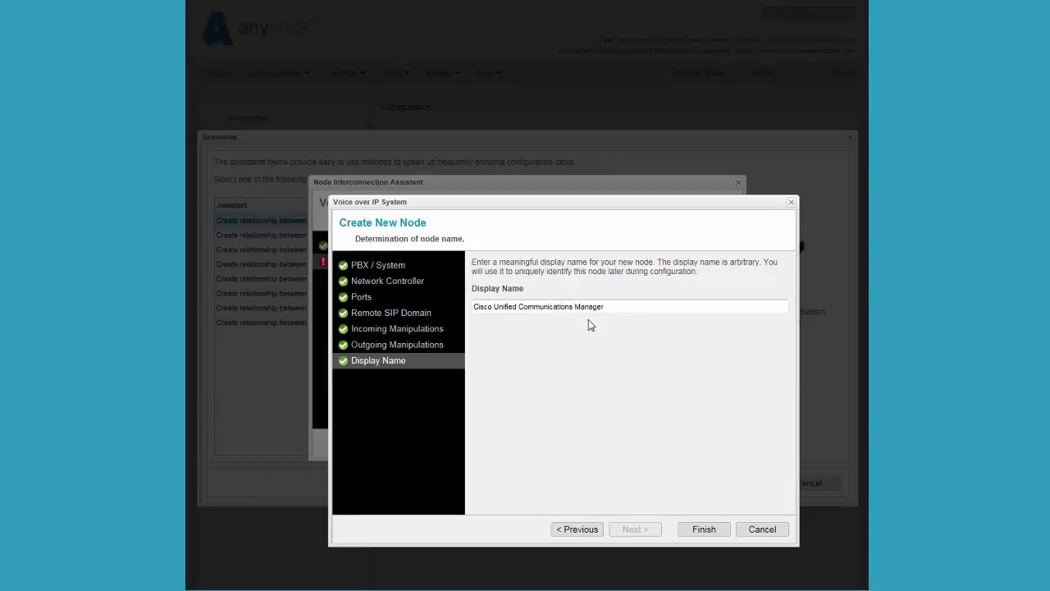
{"action": "left_click", "coordinate": [704, 530]}
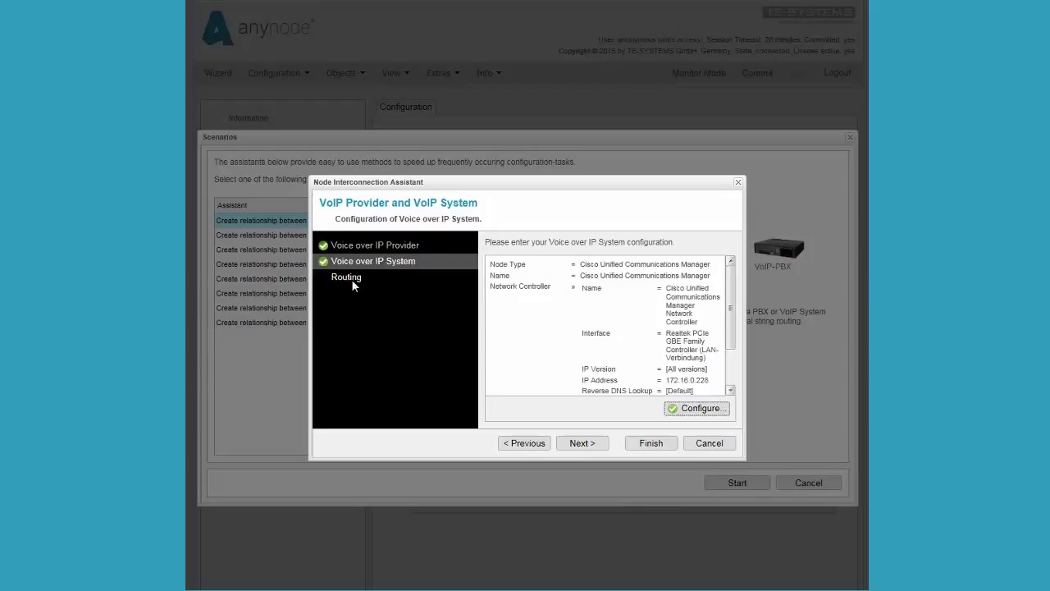
Use direct routing between sipgate Trunking and the Cisco node, and finish the assistant.
{"action": "left_click", "coordinate": [351, 279]}
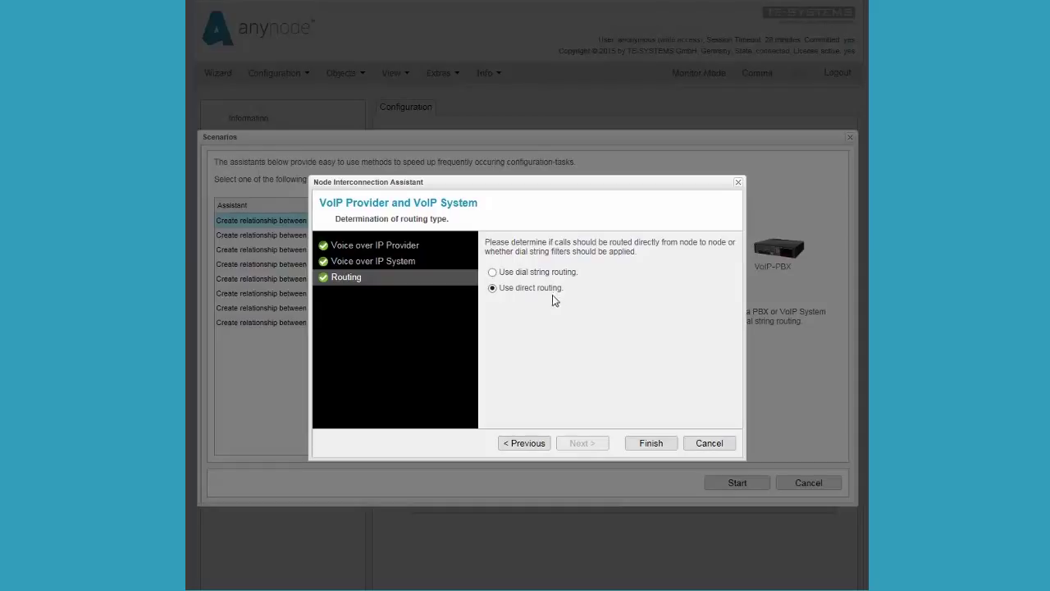
{"action": "left_click", "coordinate": [493, 273]}
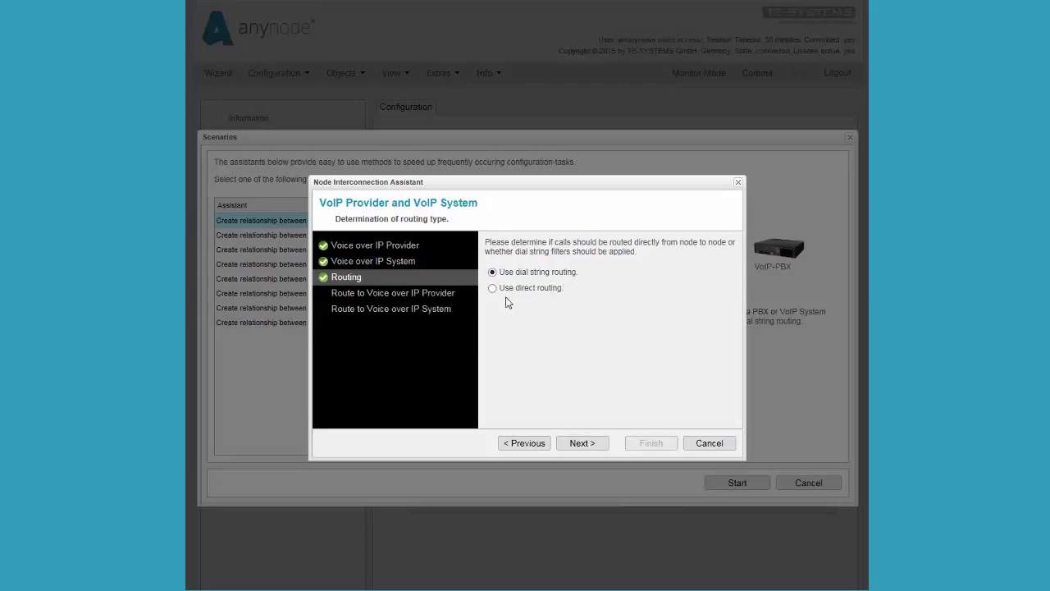
{"action": "left_click", "coordinate": [493, 289]}
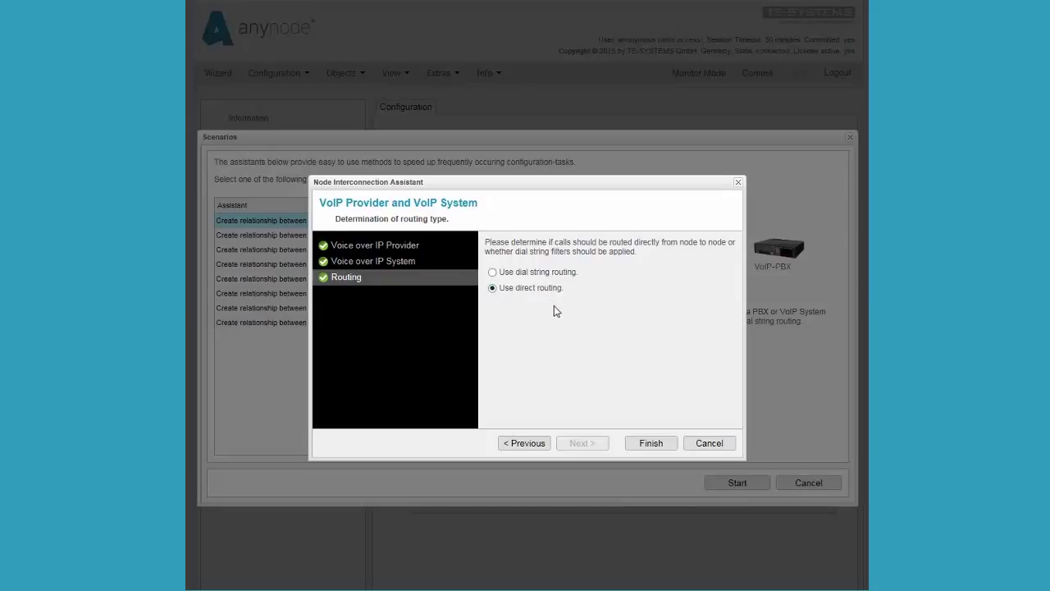
{"action": "left_click", "coordinate": [651, 446]}
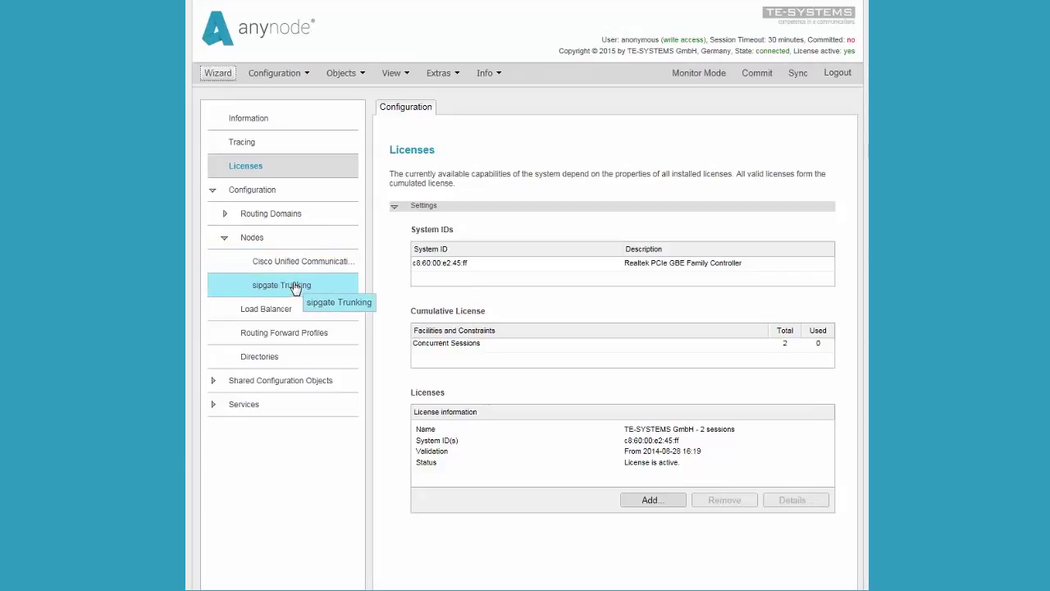
Open the Cisco node's SIP Node settings and expand its Routing Domain.
{"action": "left_click", "coordinate": [300, 268]}
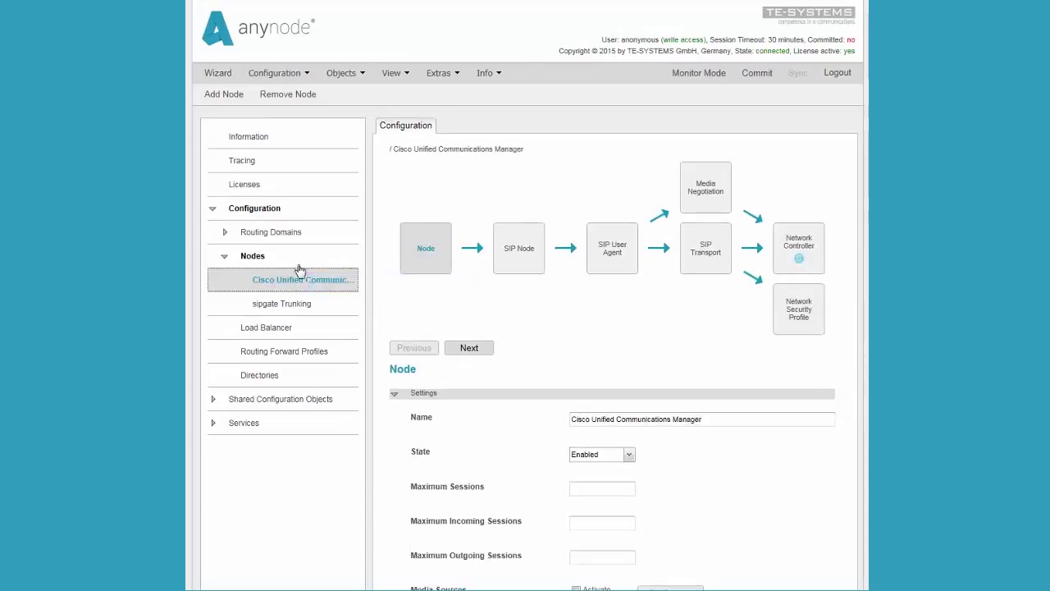
{"action": "left_click", "coordinate": [531, 269]}
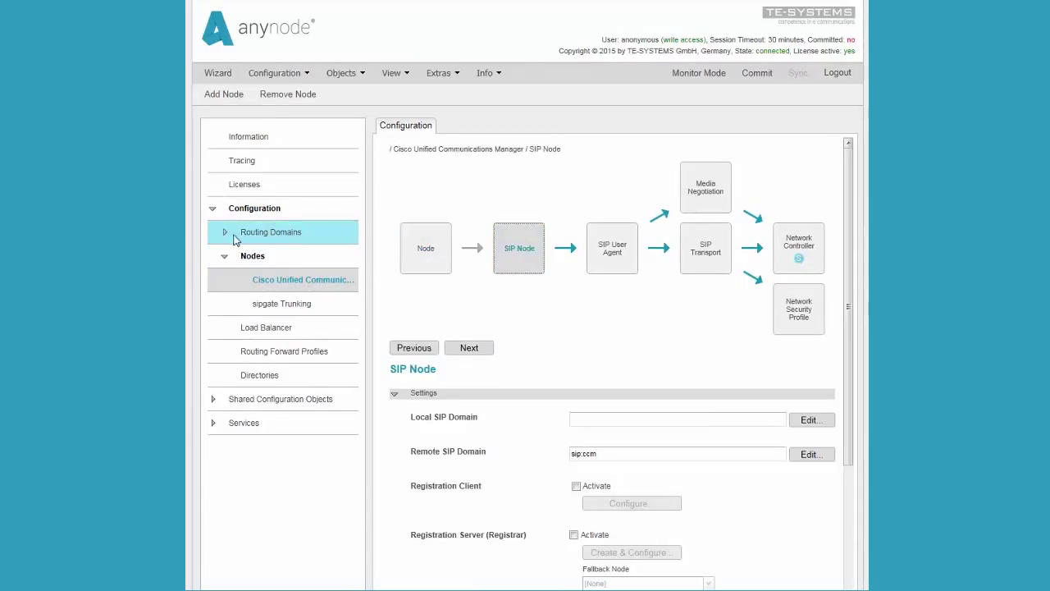
{"action": "left_click", "coordinate": [227, 235]}
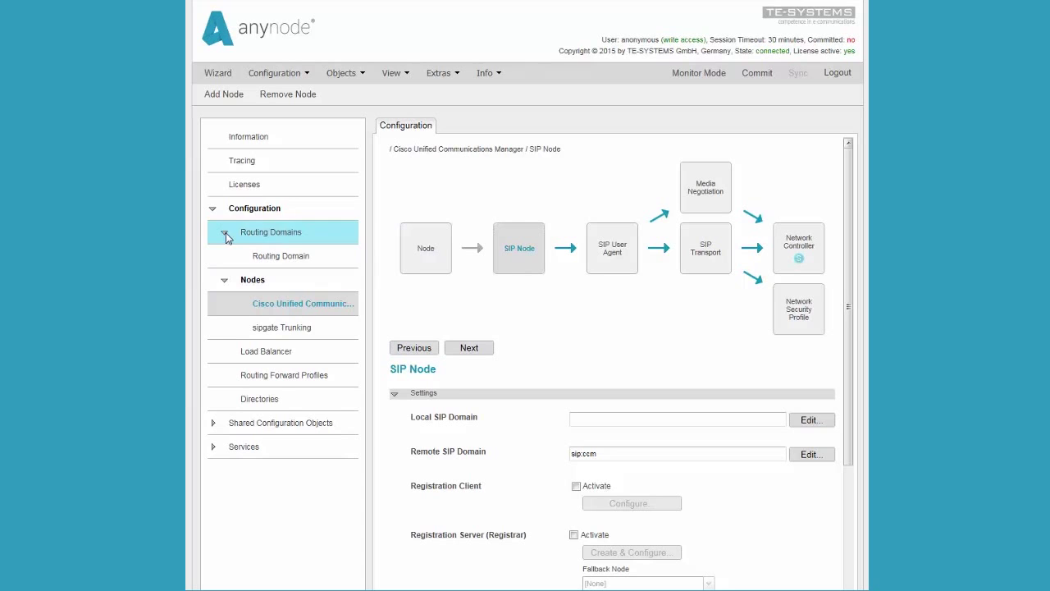
{"action": "left_click", "coordinate": [280, 257]}
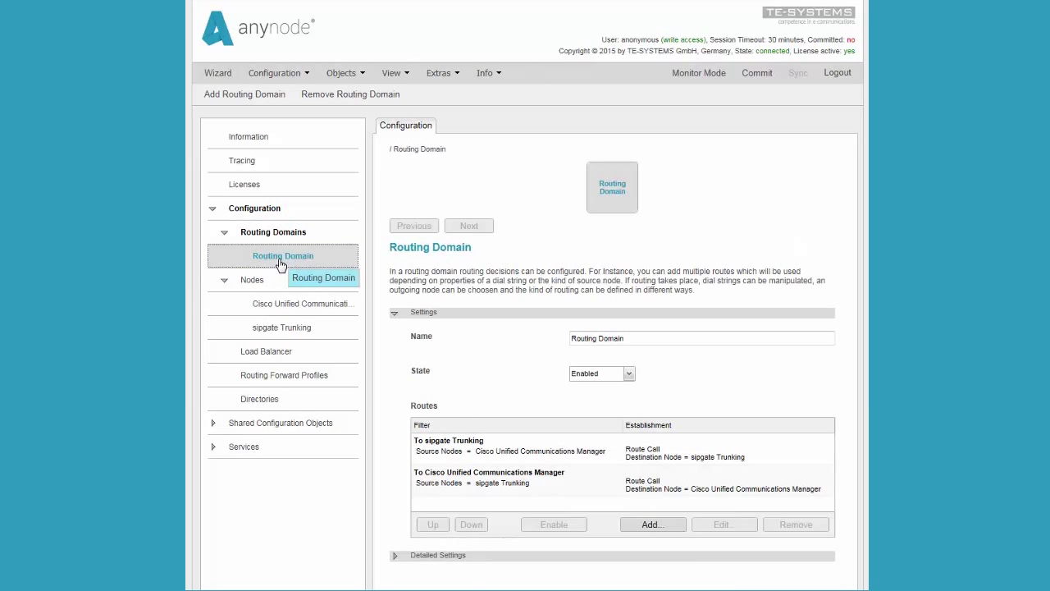
Review the To sipgate Trunking and To Cisco Unified Communications Manager routes, then commit.
{"action": "left_click", "coordinate": [558, 456]}
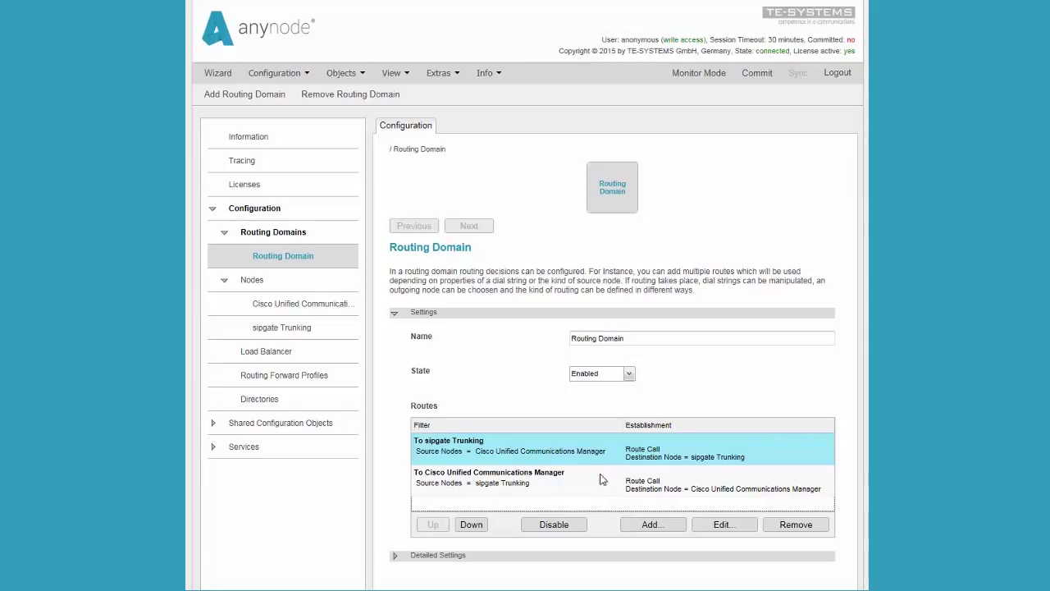
{"action": "left_click", "coordinate": [598, 487]}
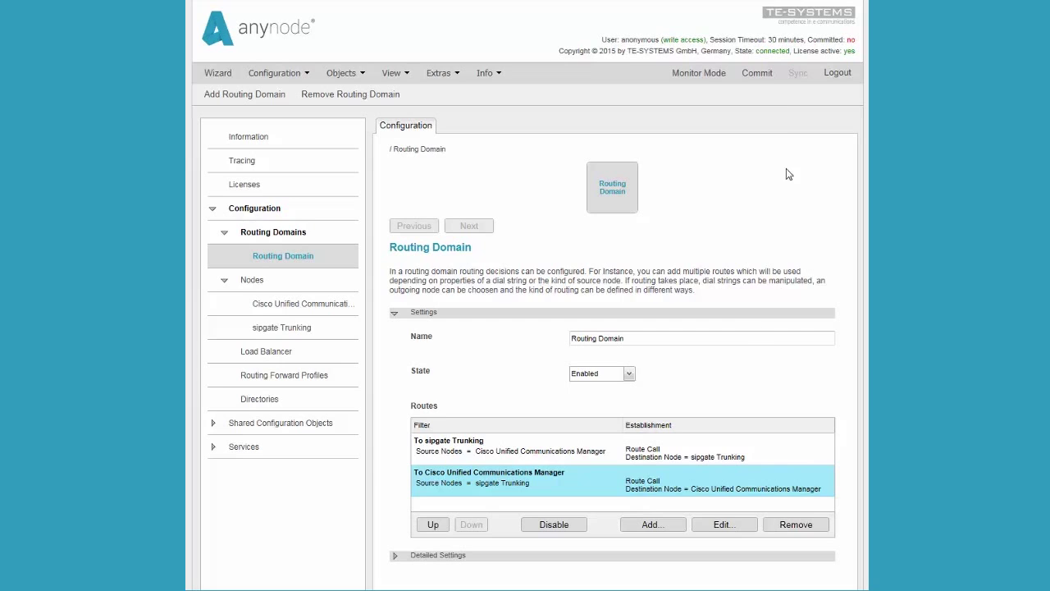
{"action": "left_click", "coordinate": [758, 74]}
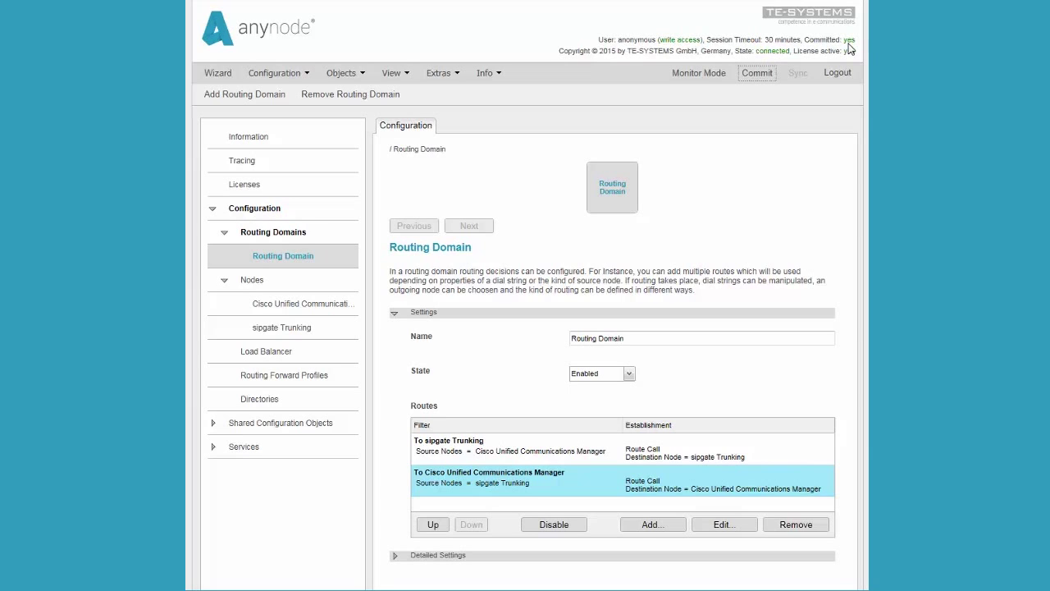
Switch to Monitor Mode to see the sipgate Trunking registration succeed.
{"action": "left_click", "coordinate": [707, 76]}
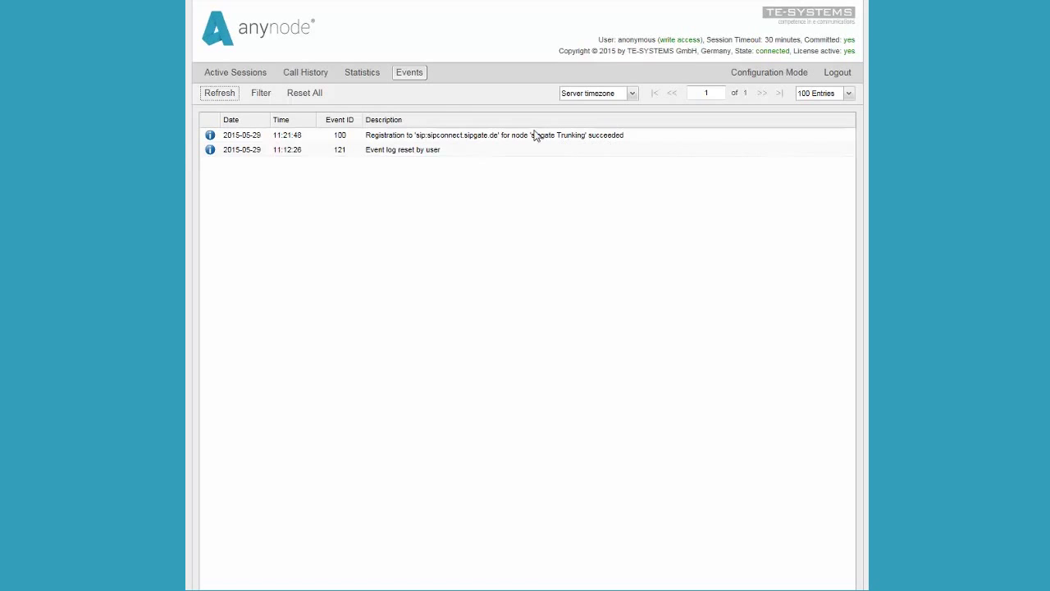
Check active sessions and the successful 29-second sipgate Trunking call, then return to Configuration Mode.
{"action": "left_click", "coordinate": [244, 80]}
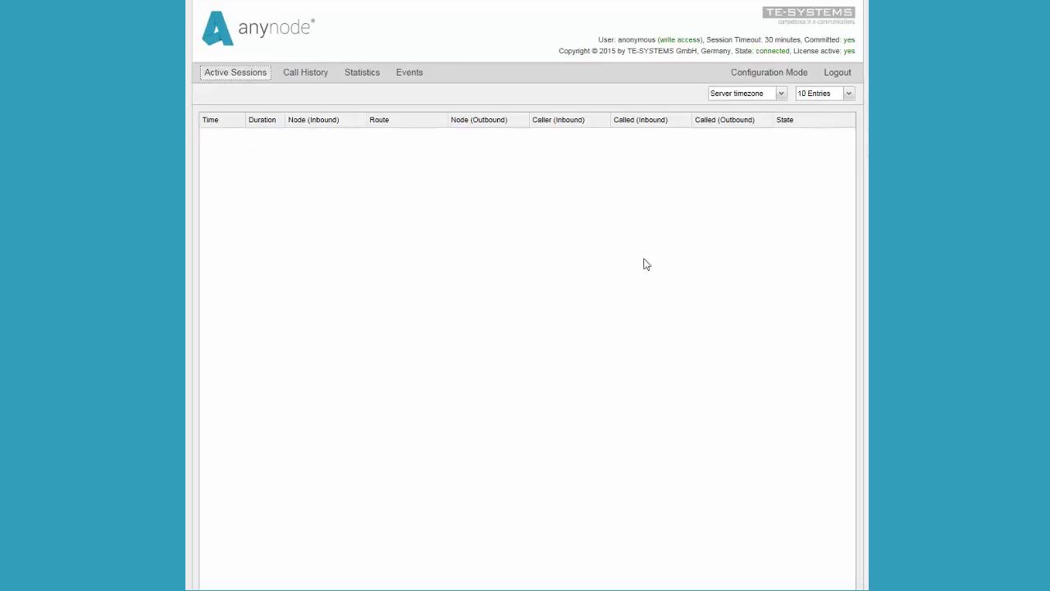
{"action": "left_click", "coordinate": [320, 74]}
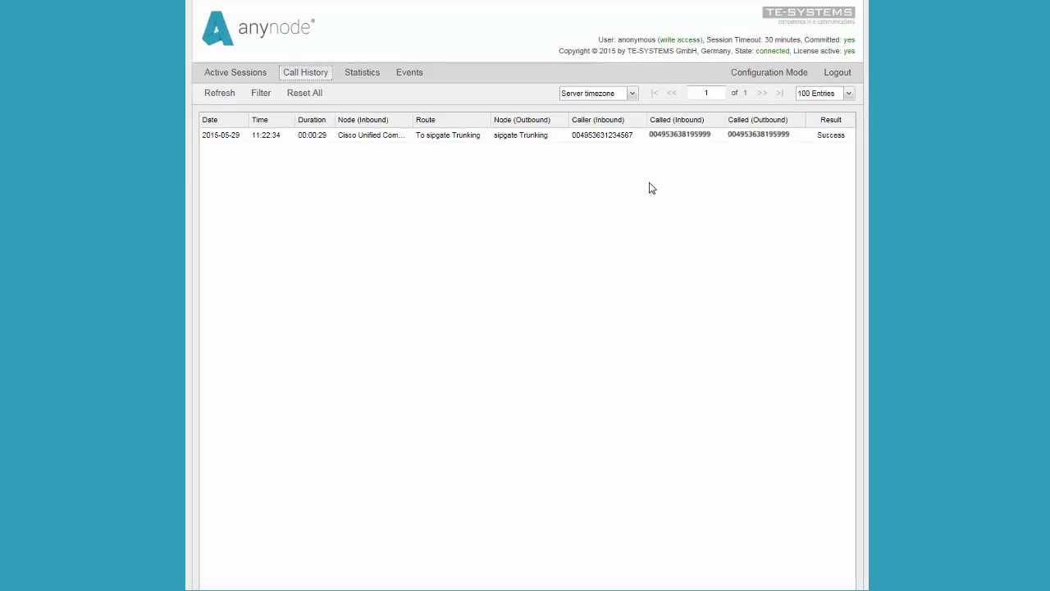
{"action": "left_click", "coordinate": [758, 74]}
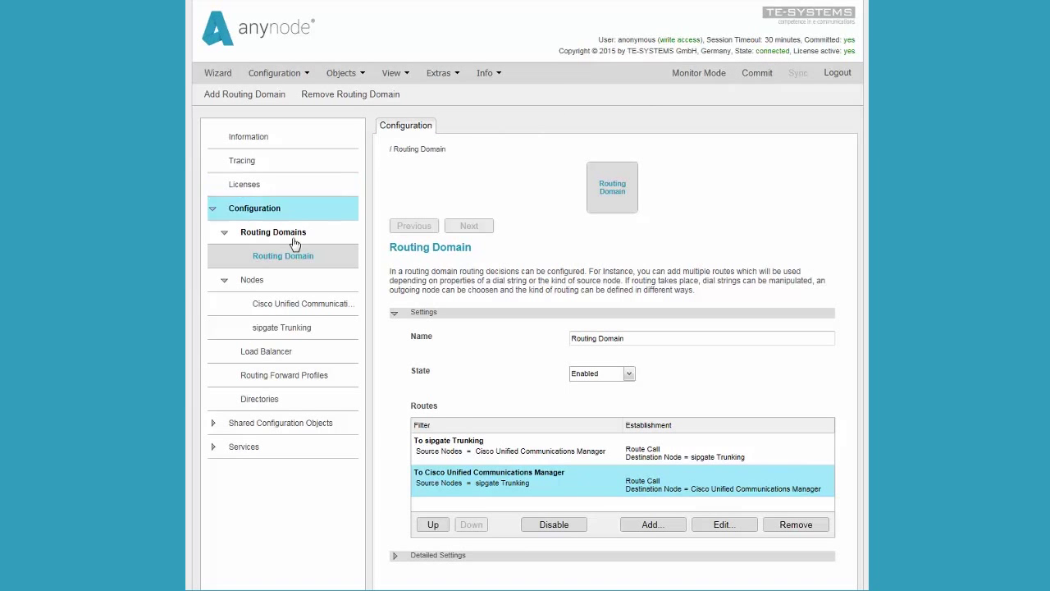
Show the Cisco node's SIP Node settings with remote domain sip:ccm and empty manipulation lists.
{"action": "left_click", "coordinate": [291, 306]}
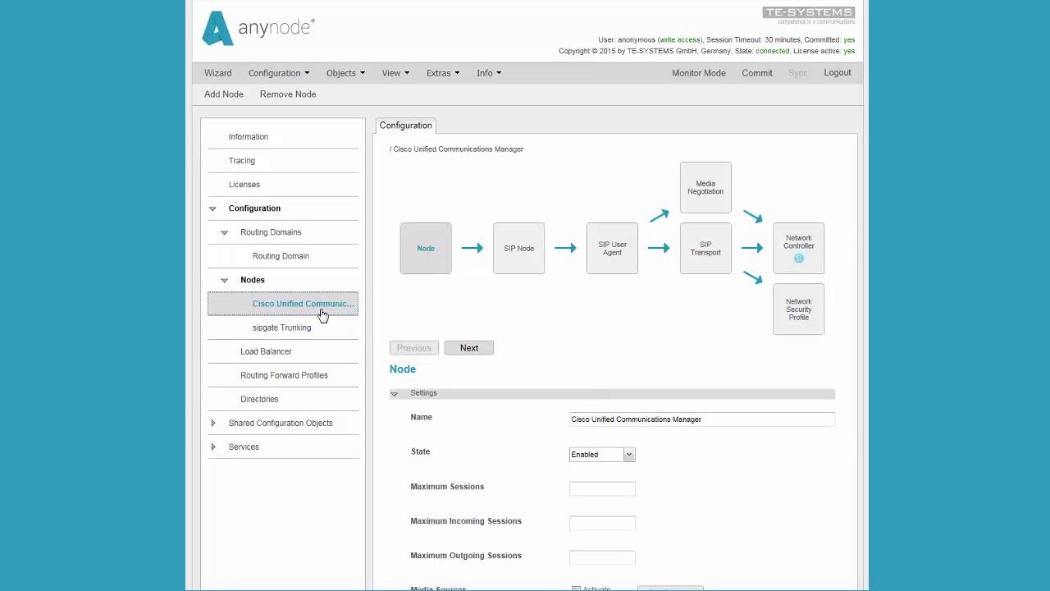
{"action": "left_click", "coordinate": [527, 264]}
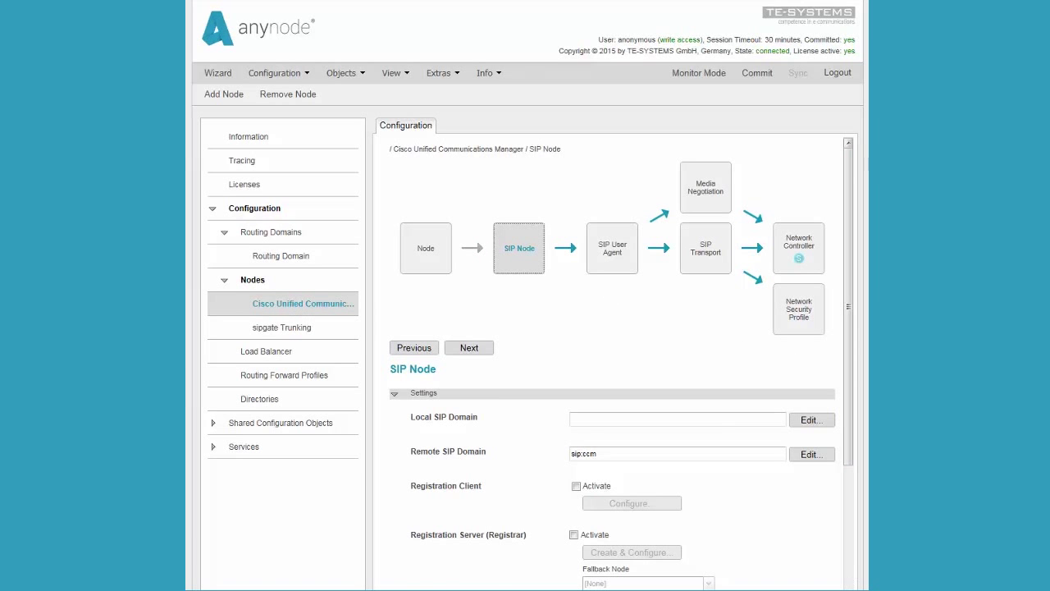
{"action": "scroll", "coordinate": [621, 363], "scroll_direction": "down", "scroll_amount": 4}
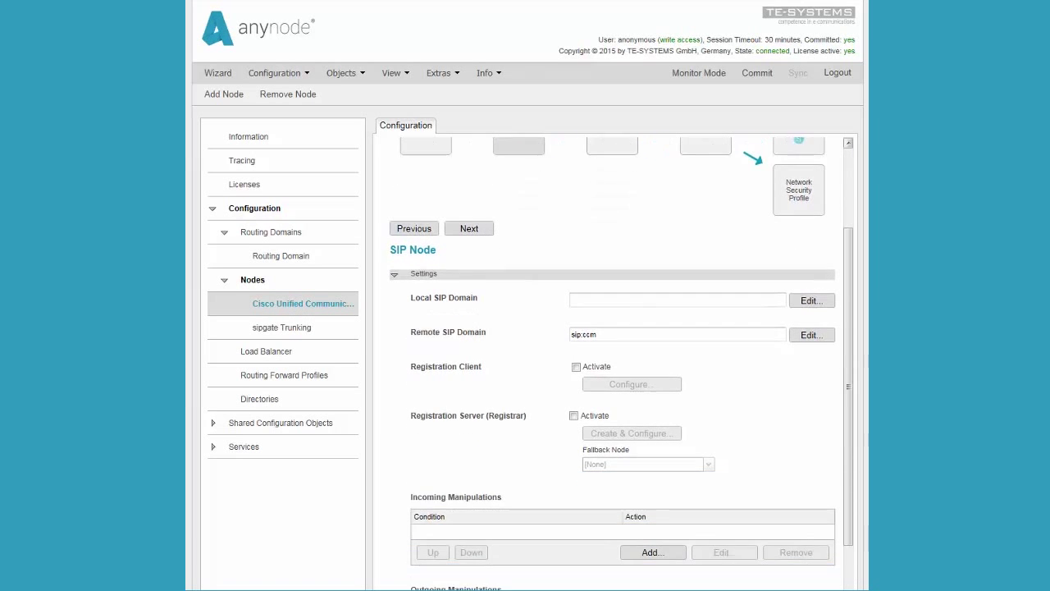
{"action": "scroll", "coordinate": [621, 363], "scroll_direction": "down", "scroll_amount": 1}
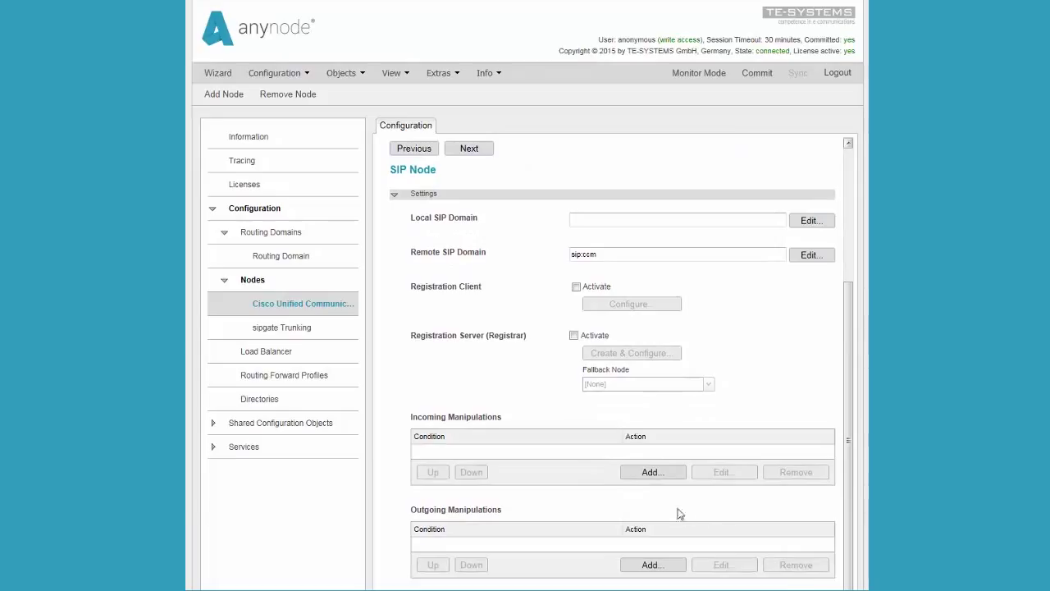